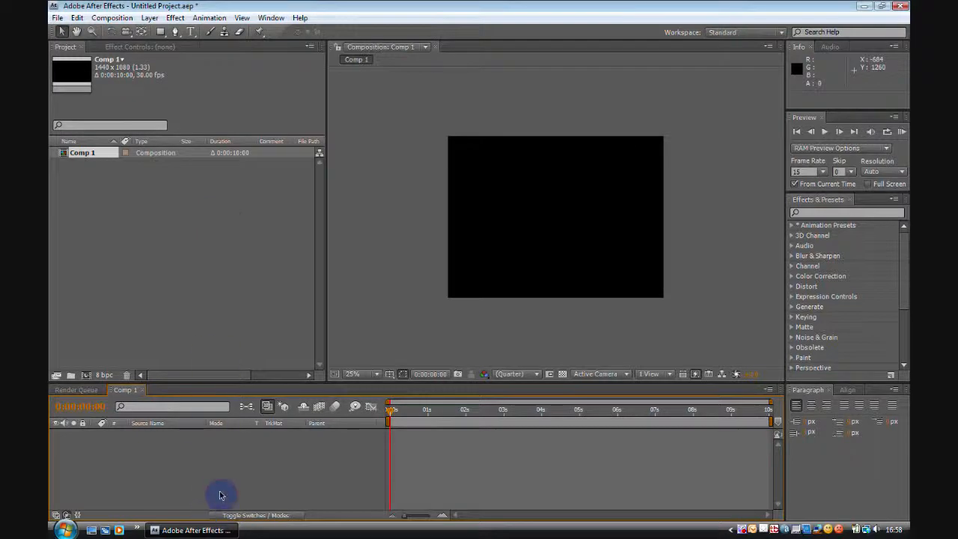
# - Add a composition-sized black solid layer and scale it into a tall, narrow strip of about 41% by 127%
pyautogui.rightClick(217, 450)
pyautogui.moveTo(325, 407)
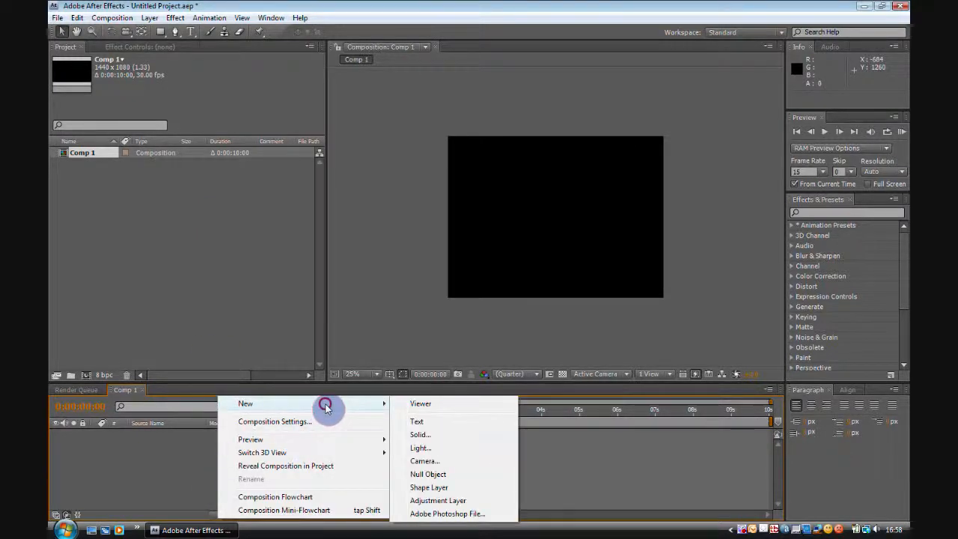
pyautogui.click(453, 433)
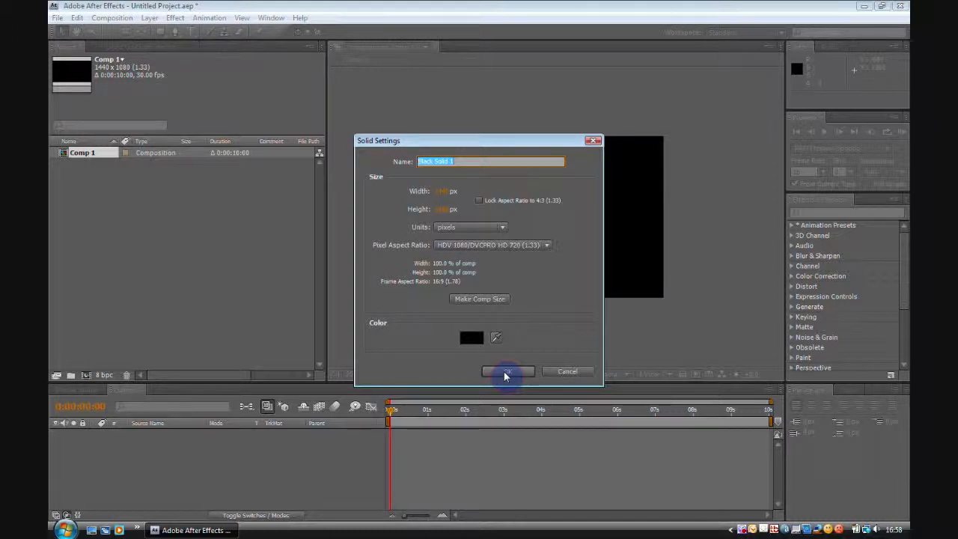
pyautogui.click(506, 373)
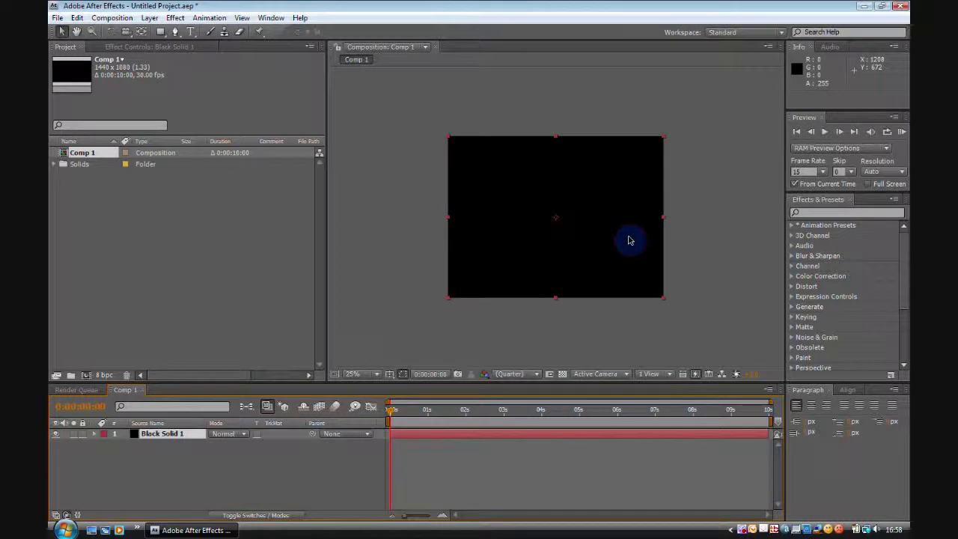
pyautogui.moveTo(660, 137); pyautogui.dragTo(596, 117)
pyautogui.moveTo(572, 170); pyautogui.dragTo(576, 171)
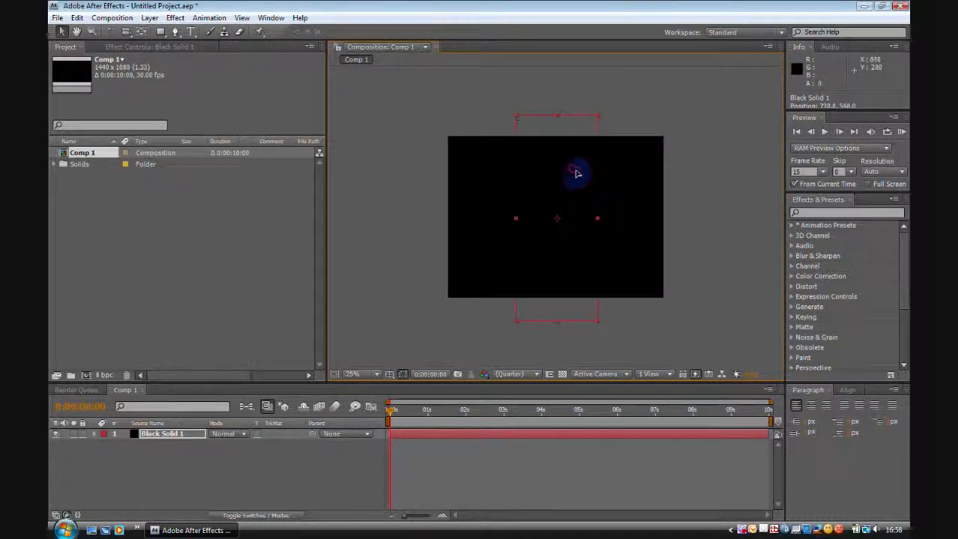
# - Apply the Fractal Noise effect to the black solid
pyautogui.click(175, 17)
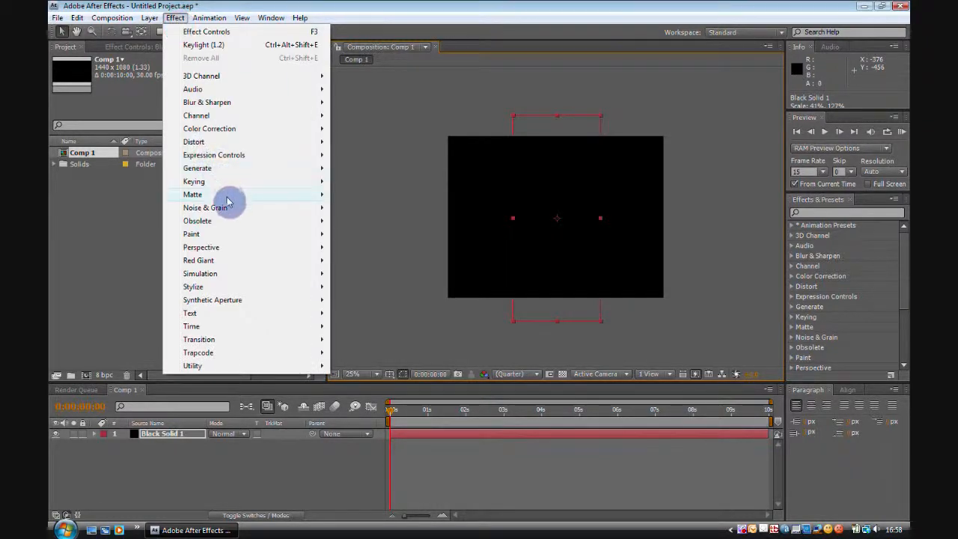
pyautogui.moveTo(229, 208)
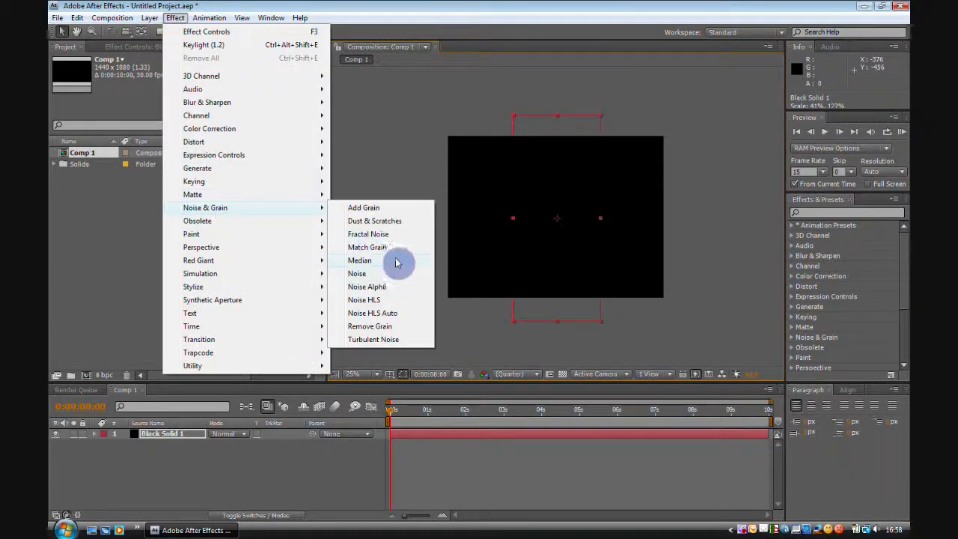
pyautogui.click(397, 234)
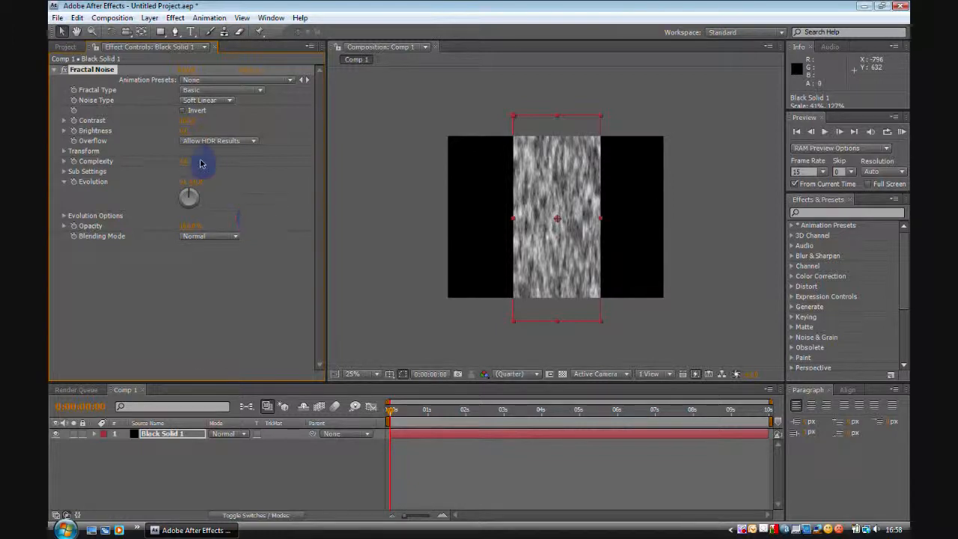
# - Raise the Fractal Noise contrast strongly and lower its brightness to reduce the noise to sparse white streaks on black
pyautogui.moveTo(183, 125)
pyautogui.mouseDown()
pyautogui.moveTo(804, 110)
pyautogui.moveTo(258, 113)
pyautogui.moveTo(195, 125)
pyautogui.mouseUp()
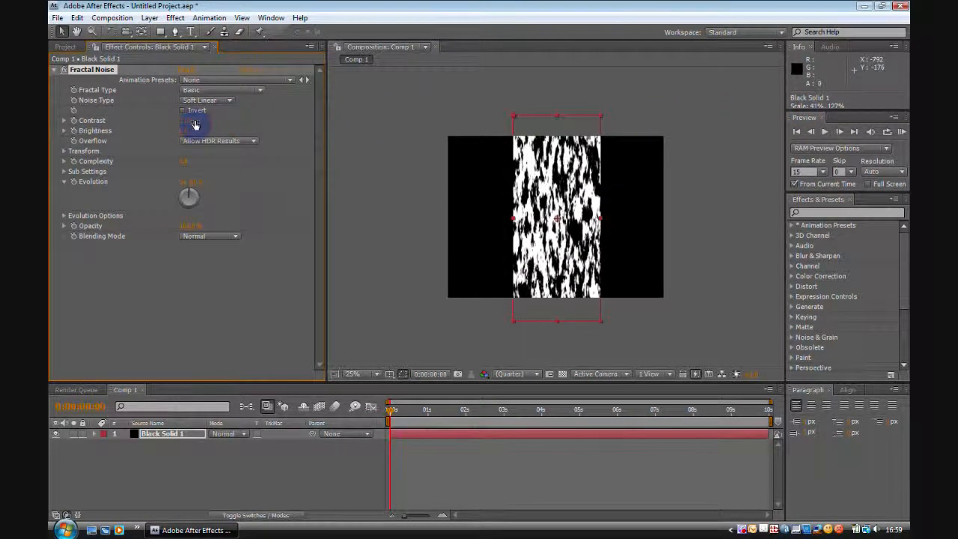
pyautogui.click(195, 124)
pyautogui.write('6')
pyautogui.press('Return')
pyautogui.moveTo(183, 131); pyautogui.dragTo(120, 131)
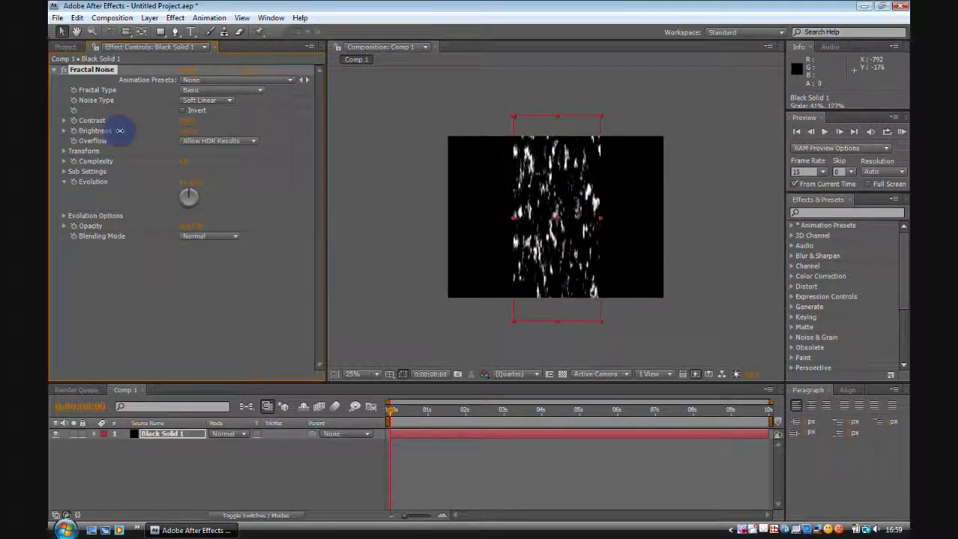
pyautogui.click(187, 130)
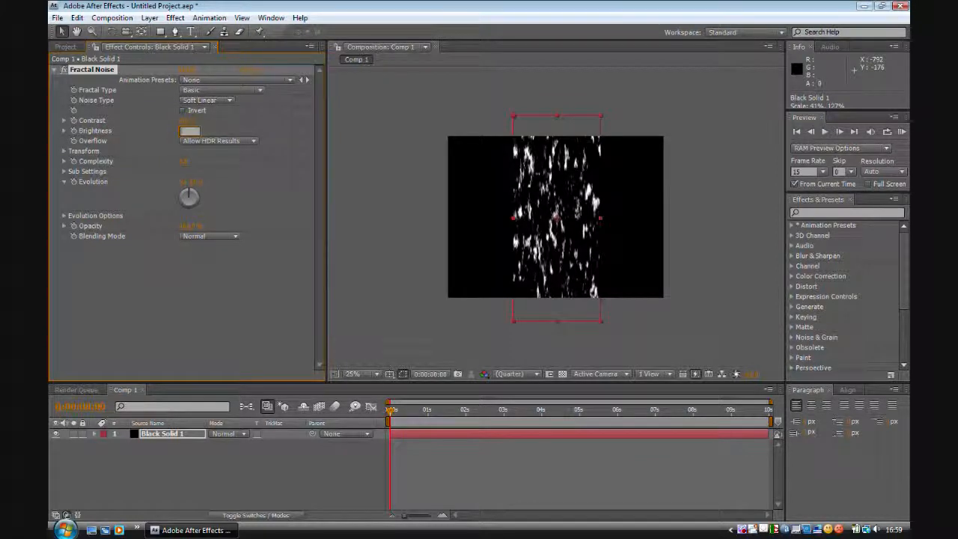
pyautogui.press('Return')
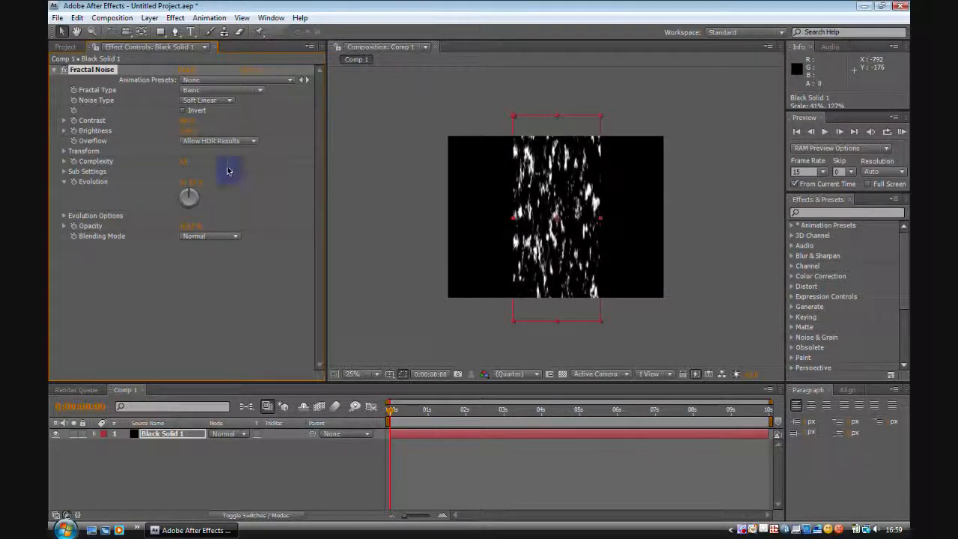
# - Turn off Uniform Scaling for the noise, set its Scale Height to 600, and raise Scale Width to about 150
pyautogui.click(63, 151)
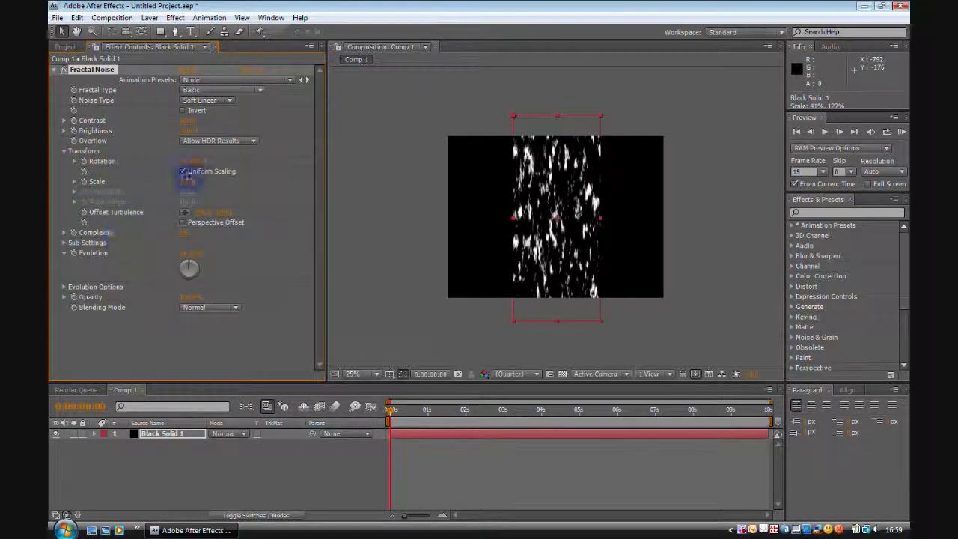
pyautogui.click(183, 171)
pyautogui.click(182, 173)
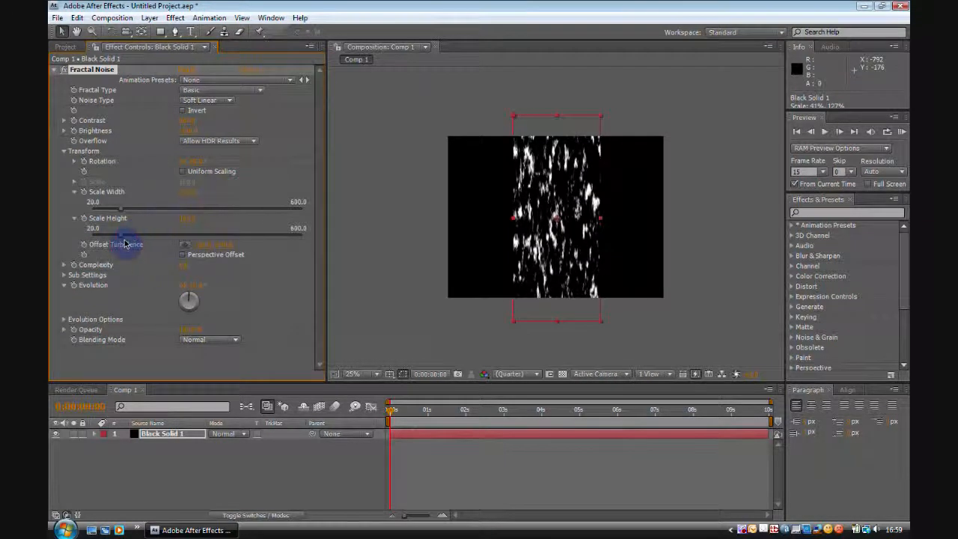
pyautogui.moveTo(121, 241)
pyautogui.mouseDown()
pyautogui.moveTo(412, 240)
pyautogui.moveTo(308, 237)
pyautogui.mouseUp()
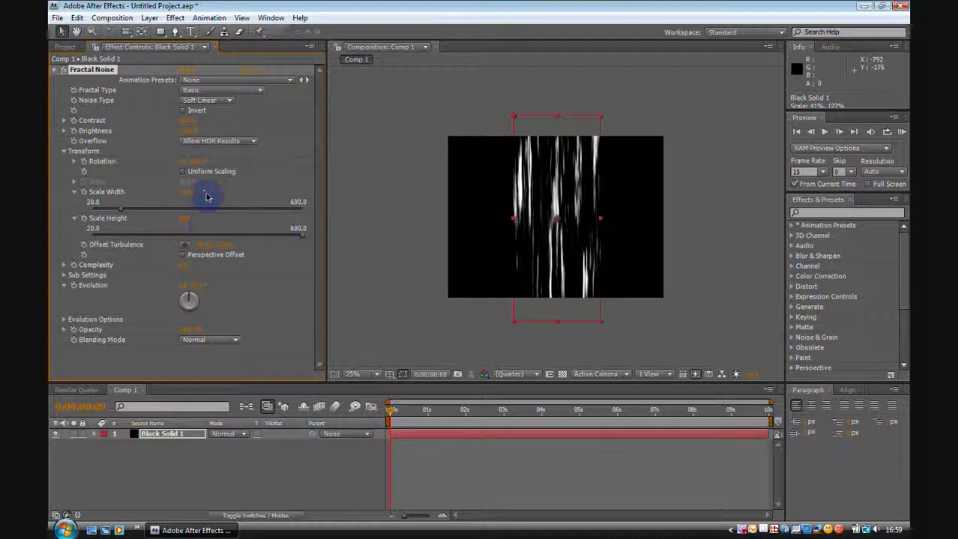
pyautogui.moveTo(192, 195)
pyautogui.mouseDown()
pyautogui.moveTo(165, 188)
pyautogui.moveTo(227, 192)
pyautogui.moveTo(196, 196)
pyautogui.mouseUp()
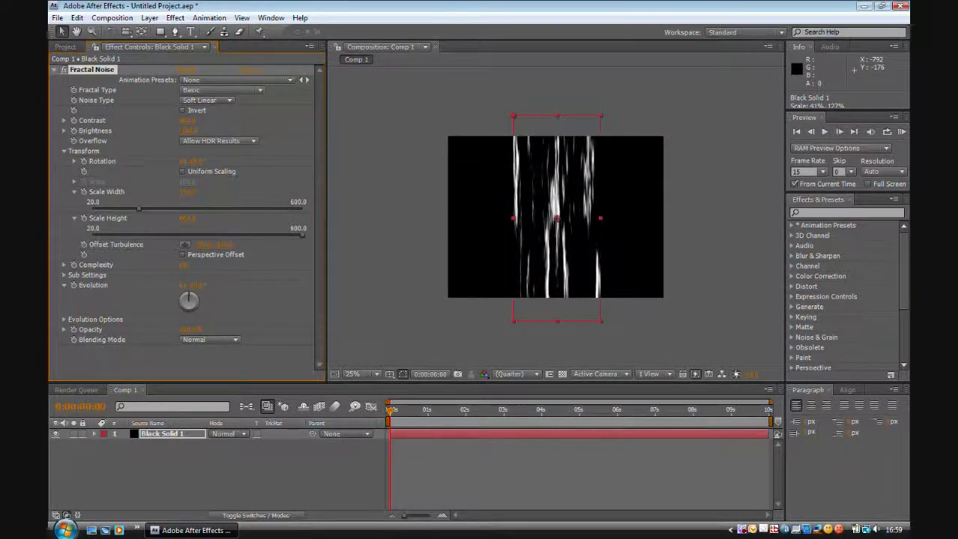
# - Animate the noise Evolution up to the 5-second mark and enable Cycle Evolution with a cycle of 2 revolutions
pyautogui.moveTo(390, 411); pyautogui.dragTo(573, 411)
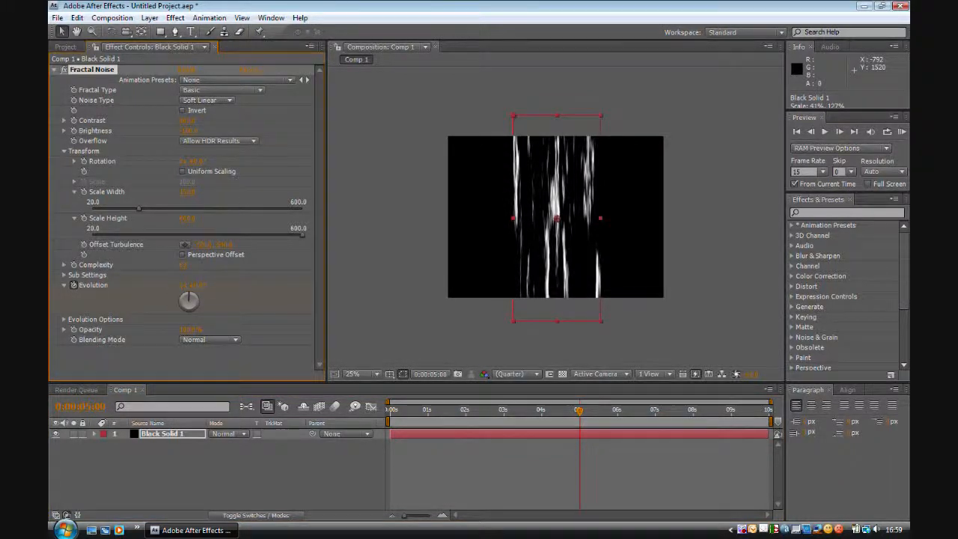
pyautogui.click(64, 320)
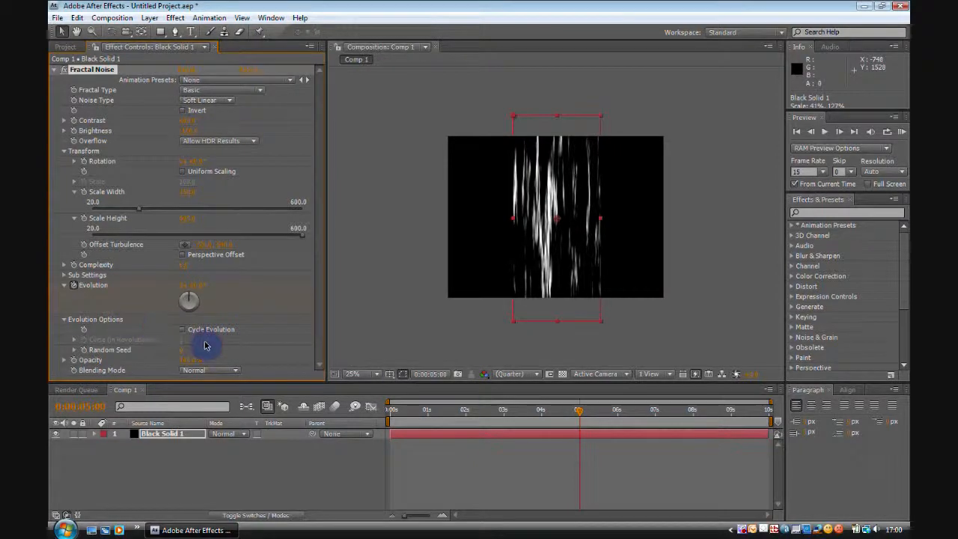
pyautogui.click(183, 330)
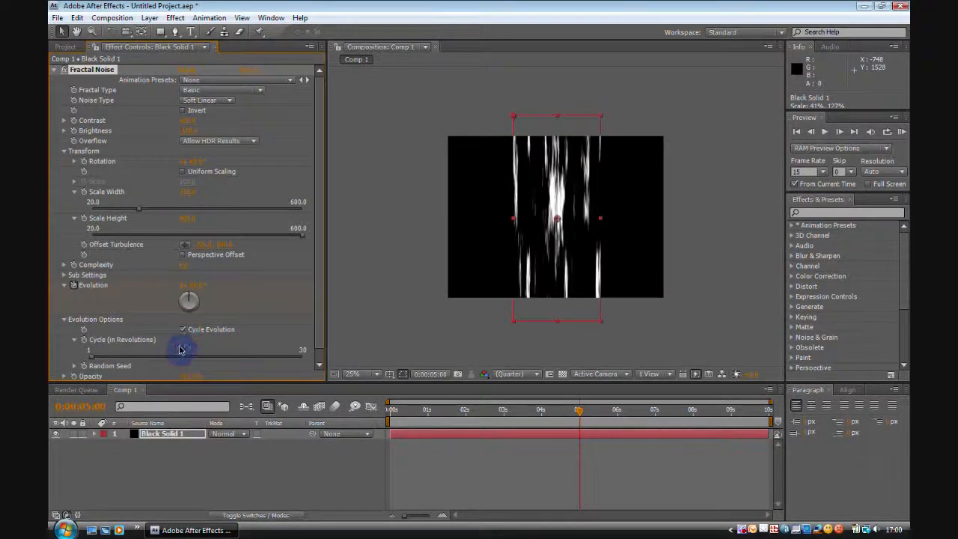
pyautogui.click(183, 341)
pyautogui.write('2')
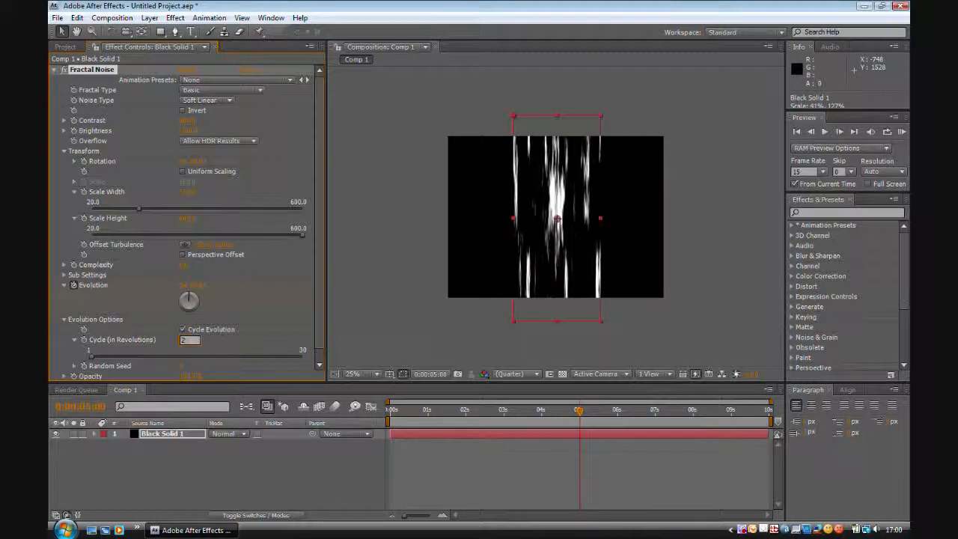
pyautogui.press('Return')
# - Return to the first frame and scrub through the timeline to preview the noise animation
pyautogui.click(579, 414)
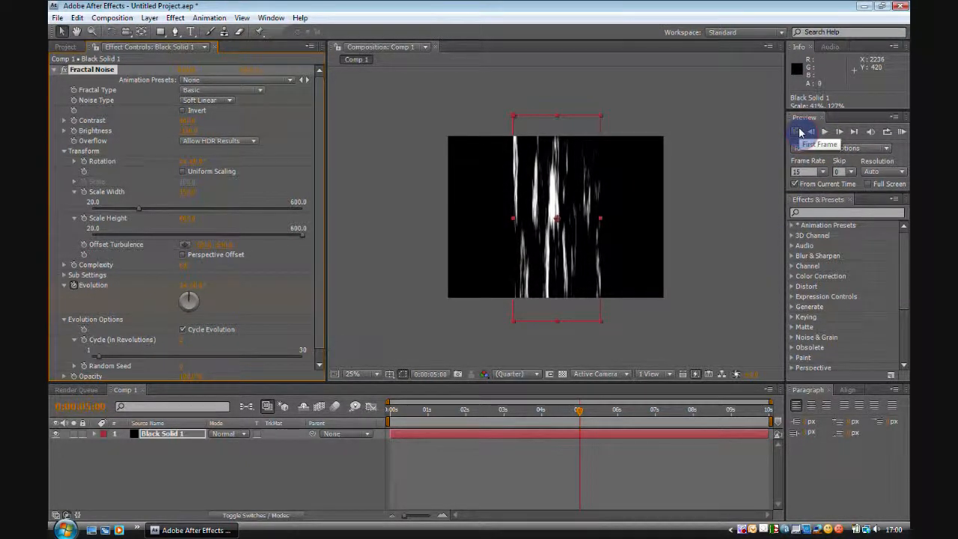
pyautogui.click(798, 132)
pyautogui.moveTo(410, 411); pyautogui.dragTo(199, 333)
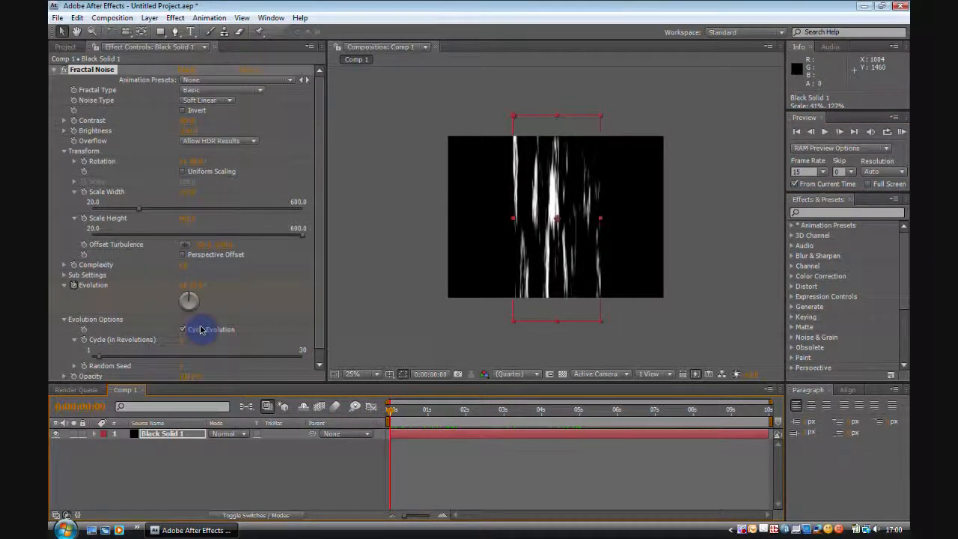
pyautogui.click(65, 319)
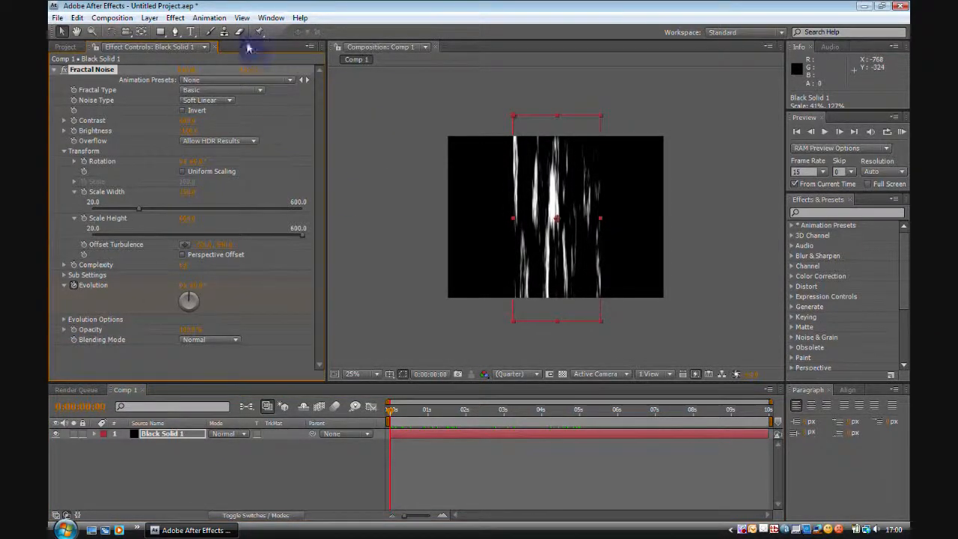
# - Set the solid layer's blending mode to Screen and apply the Hue/Saturation effect to it
pyautogui.click(247, 437)
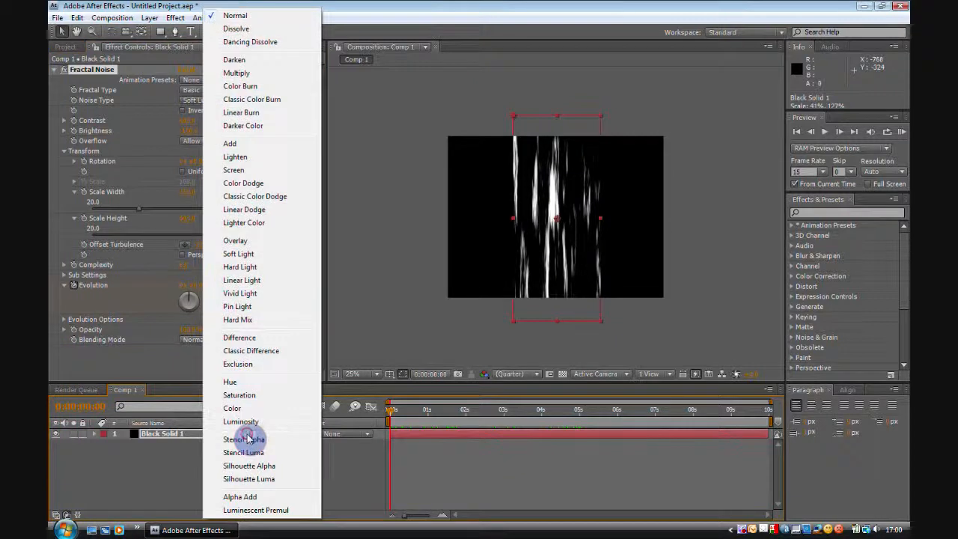
pyautogui.click(253, 172)
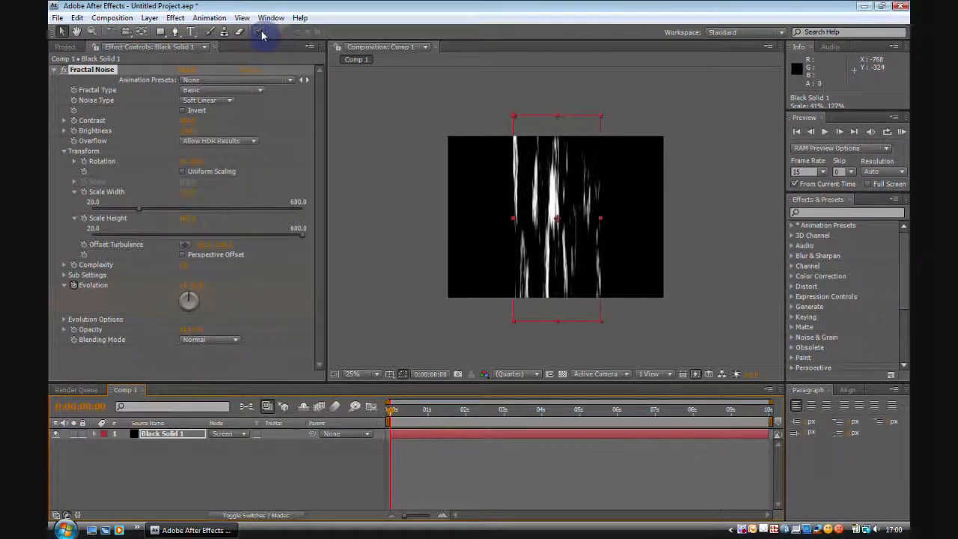
pyautogui.click(177, 17)
pyautogui.moveTo(230, 128)
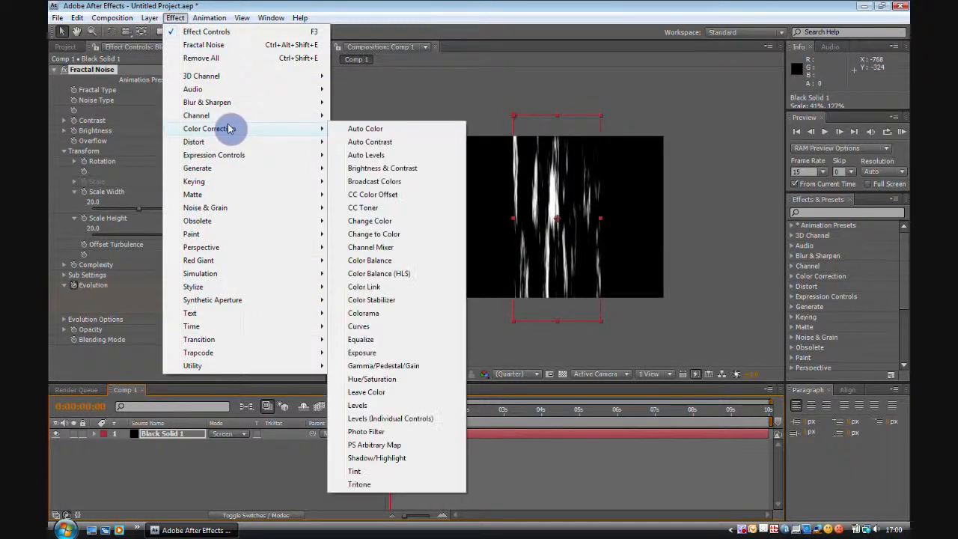
pyautogui.click(407, 375)
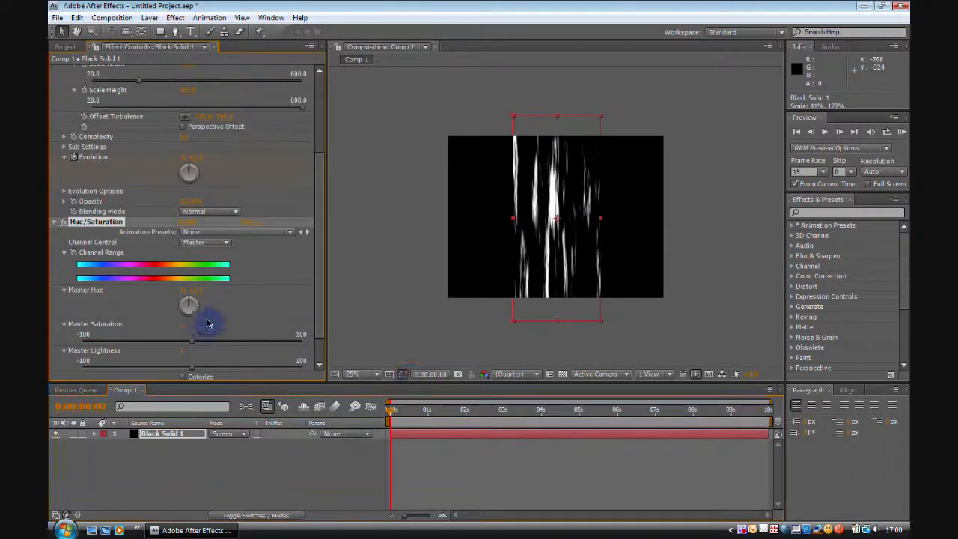
# - Enable Colorize and adjust the colorize hue and saturation to tint the streaks a saturated deep blue
pyautogui.click(184, 376)
pyautogui.scroll(-2, 272, 263)
pyautogui.moveTo(197, 354); pyautogui.dragTo(310, 348)
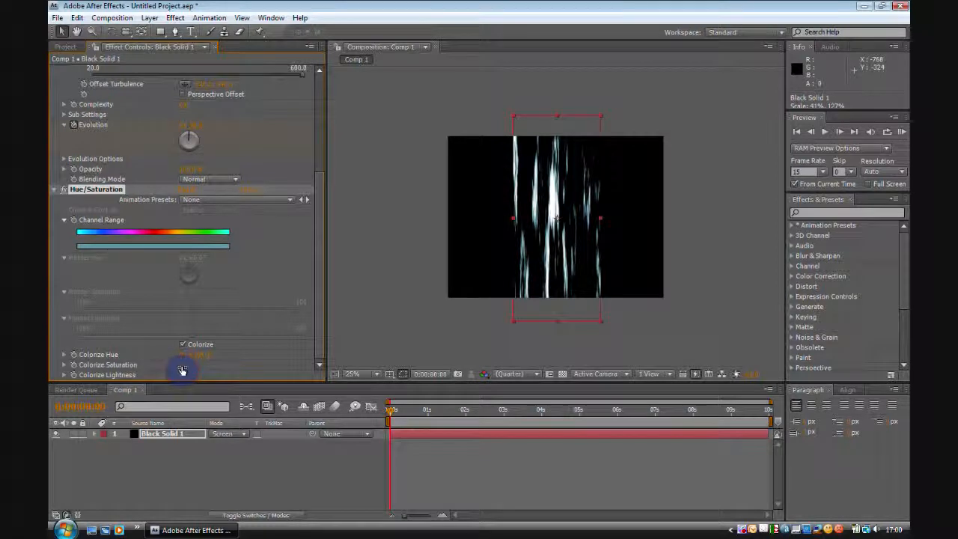
pyautogui.moveTo(182, 370)
pyautogui.mouseDown()
pyautogui.moveTo(439, 364)
pyautogui.moveTo(180, 380)
pyautogui.moveTo(160, 373)
pyautogui.moveTo(188, 367)
pyautogui.moveTo(174, 374)
pyautogui.moveTo(184, 380)
pyautogui.moveTo(232, 354)
pyautogui.mouseUp()
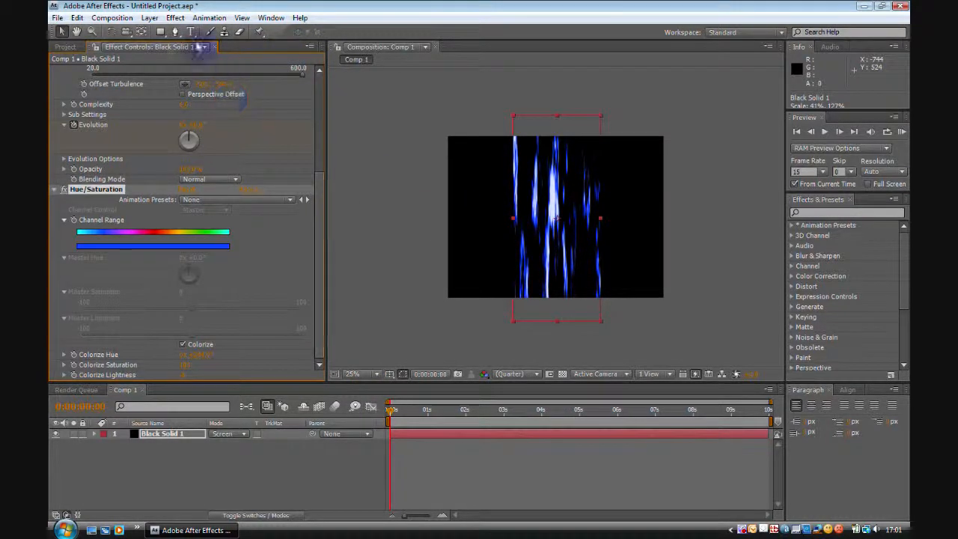
# - Apply the Bezier Warp distortion effect to the solid layer
pyautogui.click(179, 17)
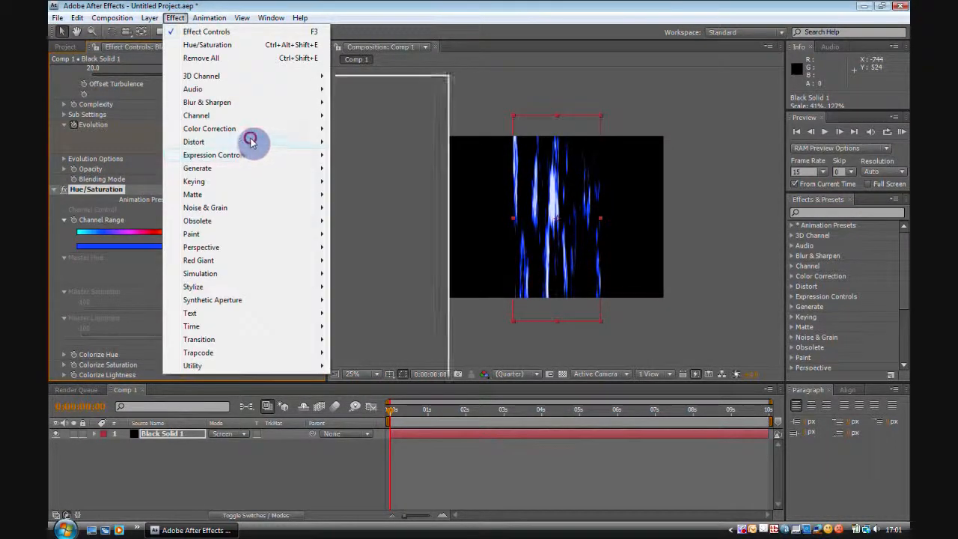
pyautogui.moveTo(250, 141)
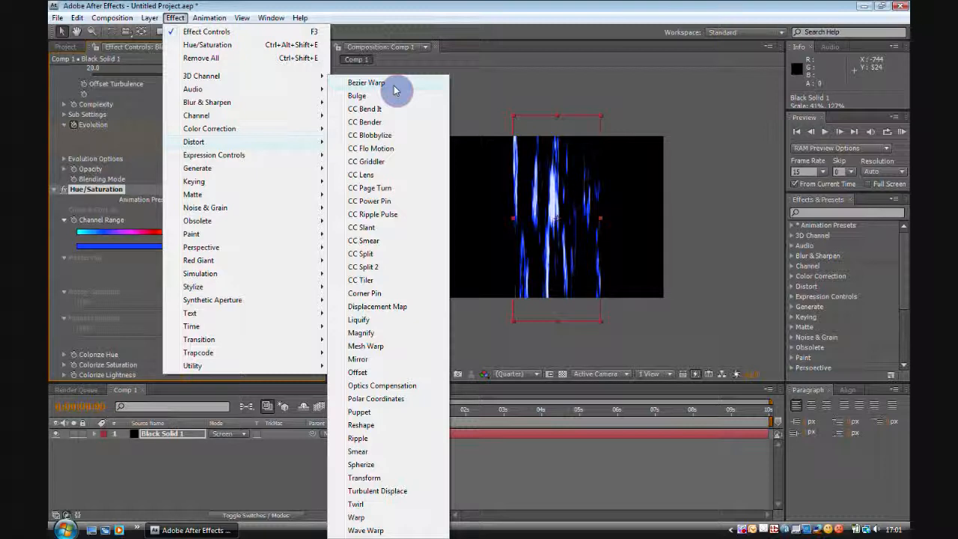
pyautogui.click(394, 90)
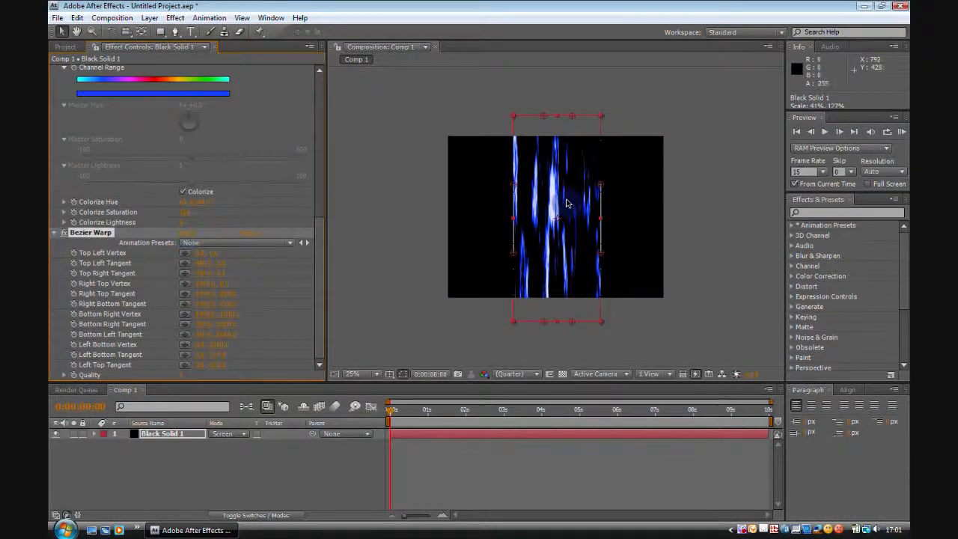
# - Reshape the Bezier Warp tangents and lower-left vertex in the composition to bend the blue streaks into a gentle S-curve
pyautogui.moveTo(514, 187); pyautogui.dragTo(560, 203)
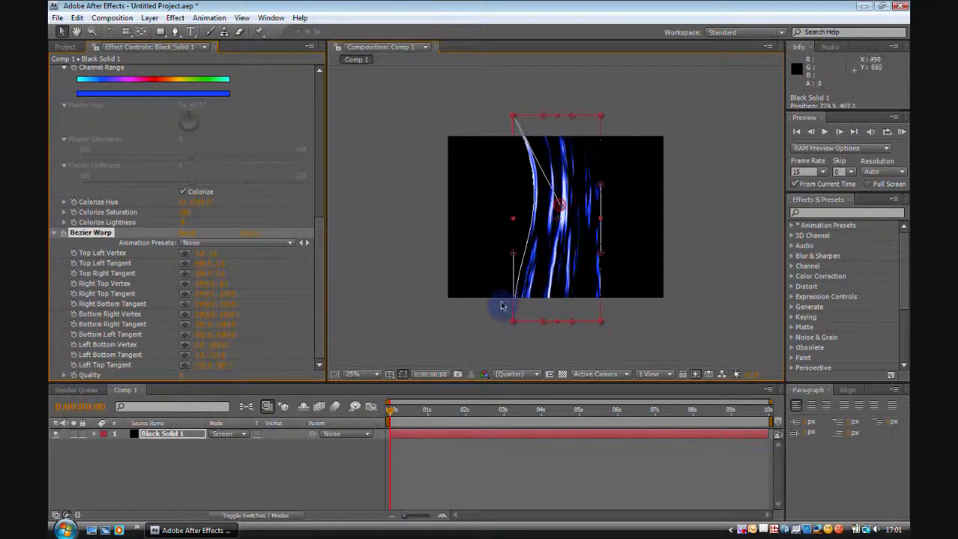
pyautogui.moveTo(514, 327); pyautogui.dragTo(509, 297)
pyautogui.moveTo(599, 255); pyautogui.dragTo(583, 263)
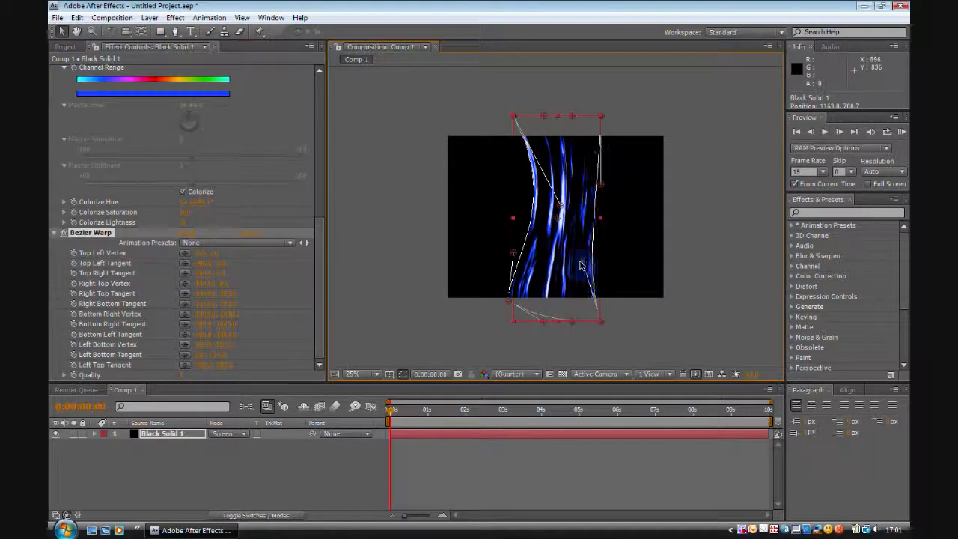
pyautogui.moveTo(600, 187); pyautogui.dragTo(631, 162)
pyautogui.moveTo(583, 264); pyautogui.dragTo(558, 276)
pyautogui.moveTo(580, 124); pyautogui.dragTo(588, 128)
pyautogui.moveTo(577, 164); pyautogui.dragTo(578, 127)
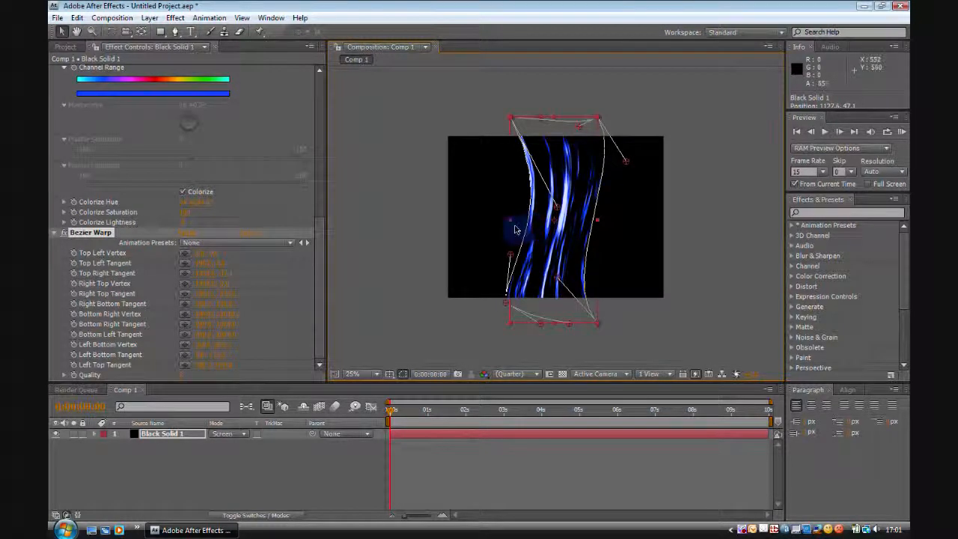
# - Apply the Glow stylize effect to the black solid and increase its glow radius to soften the blue streaks
pyautogui.click(175, 18)
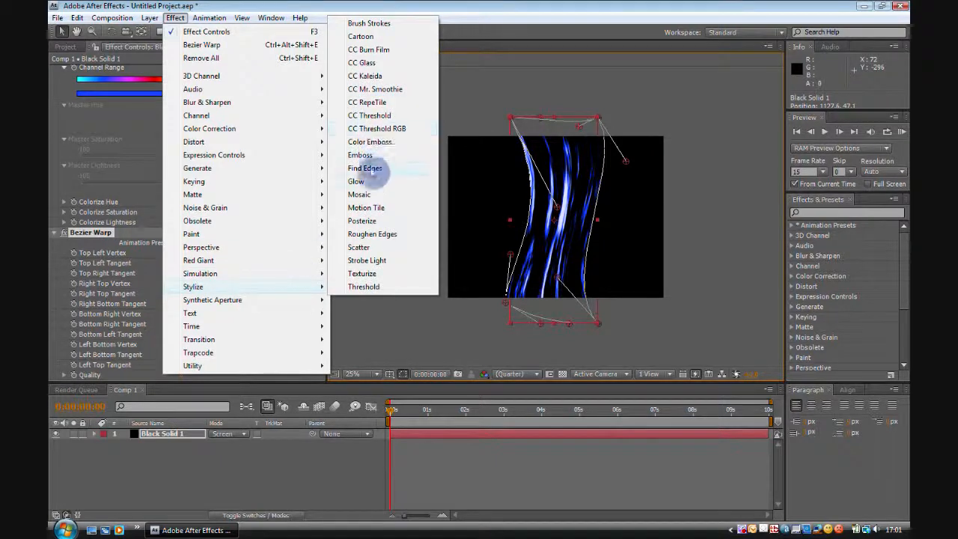
pyautogui.click(365, 182)
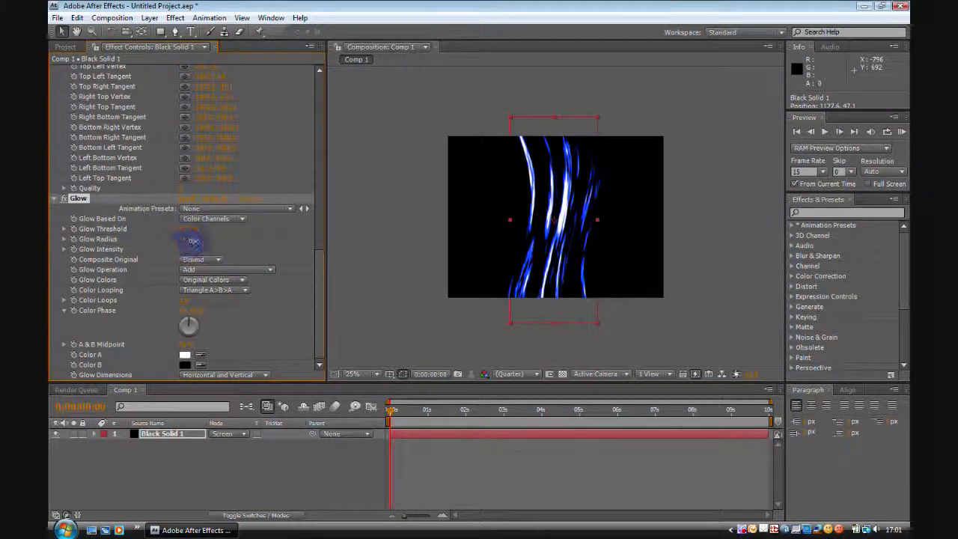
pyautogui.moveTo(193, 241); pyautogui.dragTo(218, 241)
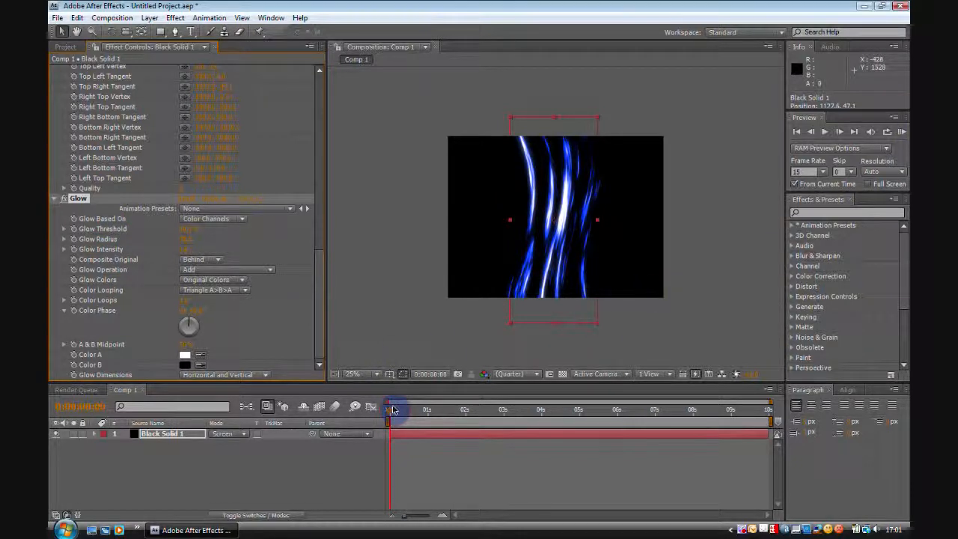
# - Shorten the work area to the composition's first five seconds and run a RAM preview of the streak animation
pyautogui.moveTo(395, 417); pyautogui.dragTo(359, 411)
pyautogui.moveTo(770, 421); pyautogui.dragTo(582, 438)
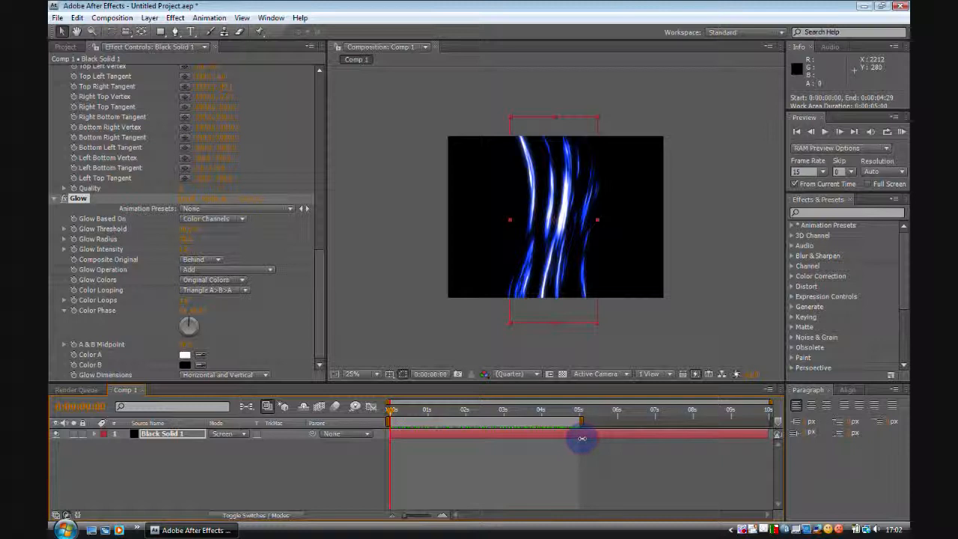
pyautogui.click(899, 133)
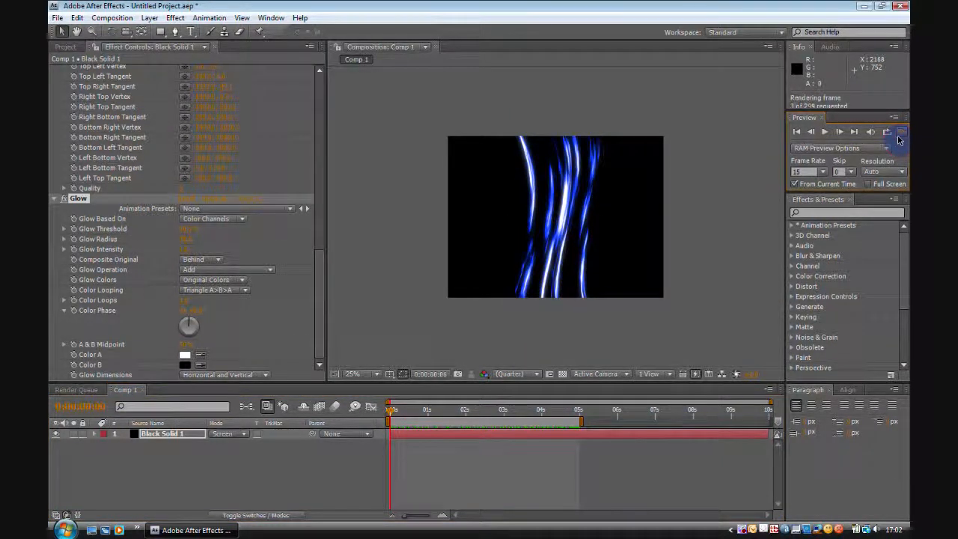
pyautogui.scroll(1, 596, 235)
pyautogui.scroll(-1, 596, 235)
pyautogui.scroll(1, 596, 235)
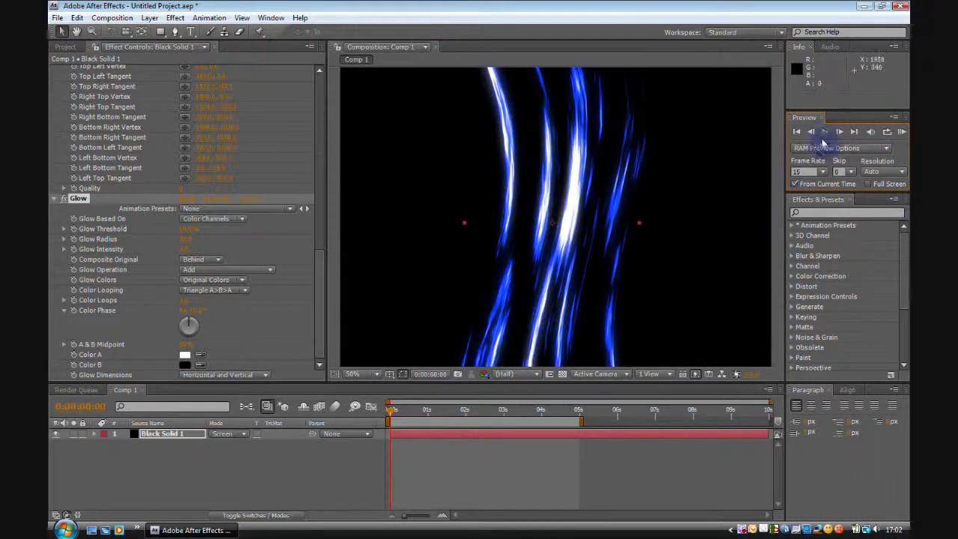
pyautogui.click(823, 133)
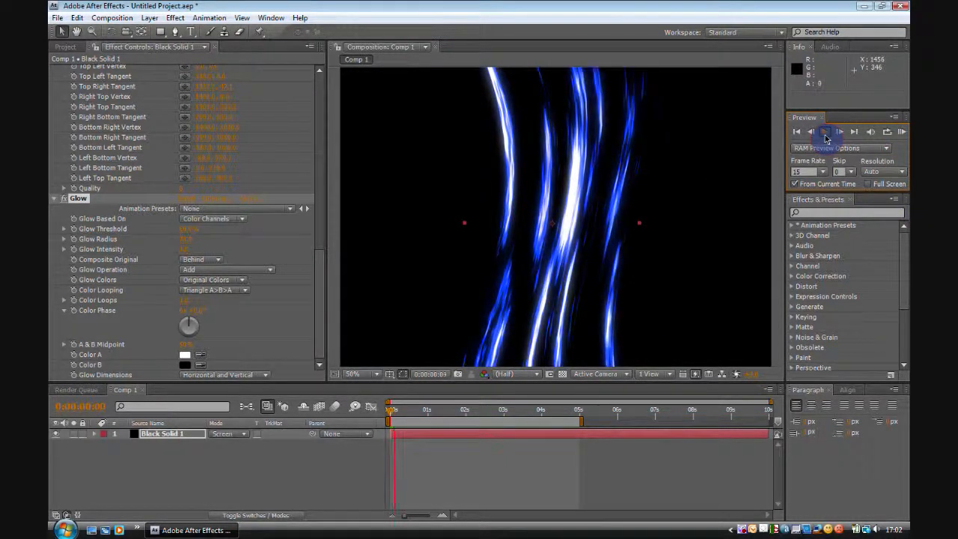
pyautogui.click(902, 135)
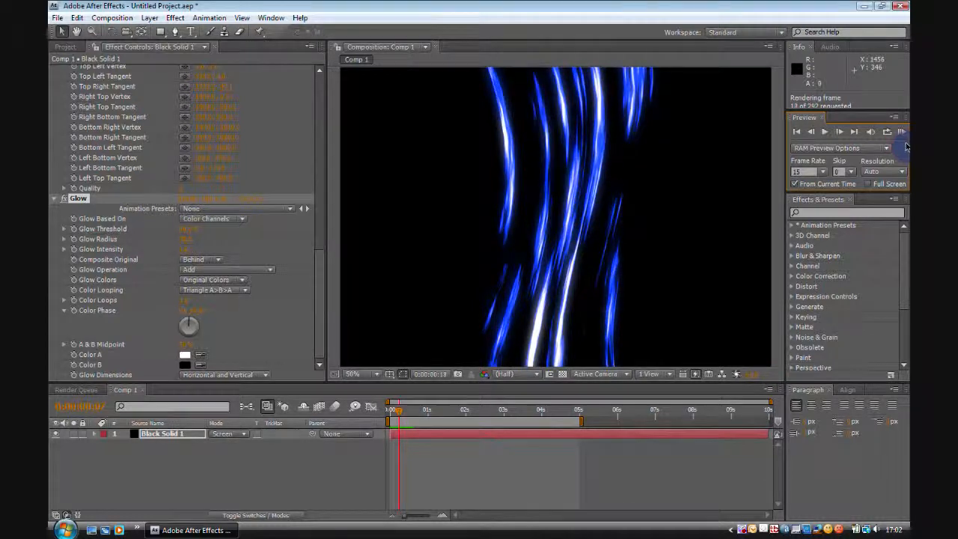
pyautogui.click(856, 138)
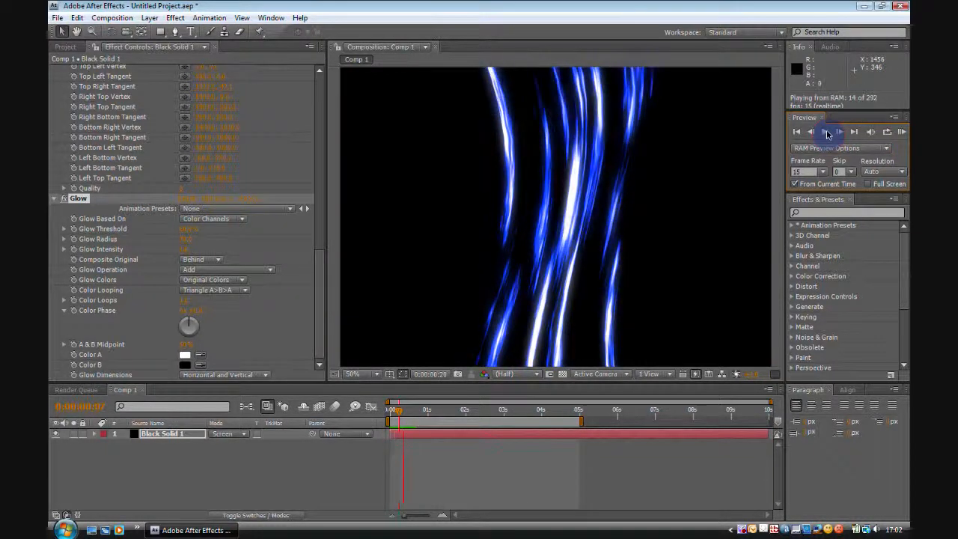
pyautogui.click(906, 146)
# - Fine-tune the Fractal Noise contrast and raise the quality of the Bezier Warp effect on the solid
pyautogui.scroll(-2, 427, 231)
pyautogui.scroll(5, 237, 195)
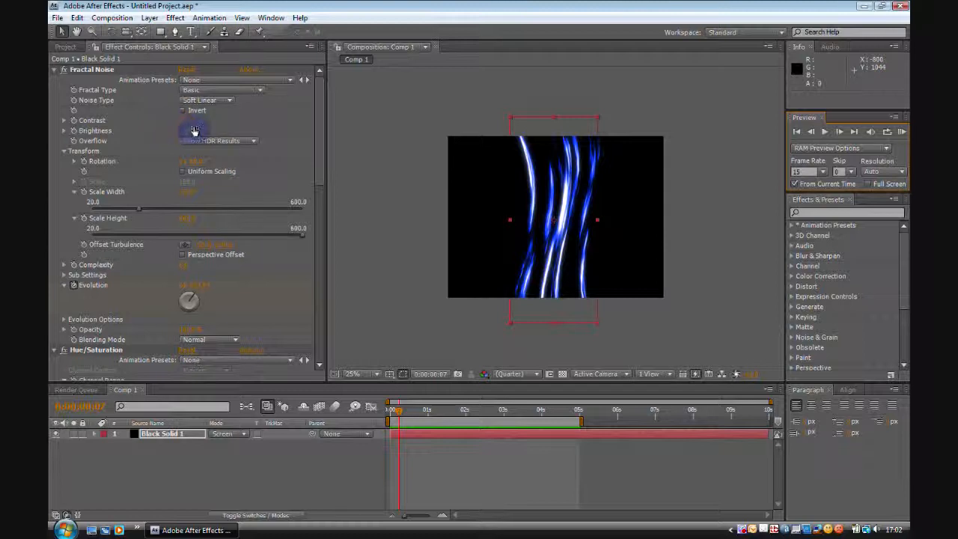
pyautogui.moveTo(187, 121)
pyautogui.mouseDown()
pyautogui.moveTo(265, 117)
pyautogui.moveTo(158, 132)
pyautogui.moveTo(176, 132)
pyautogui.mouseUp()
pyautogui.scroll(-5, 292, 256)
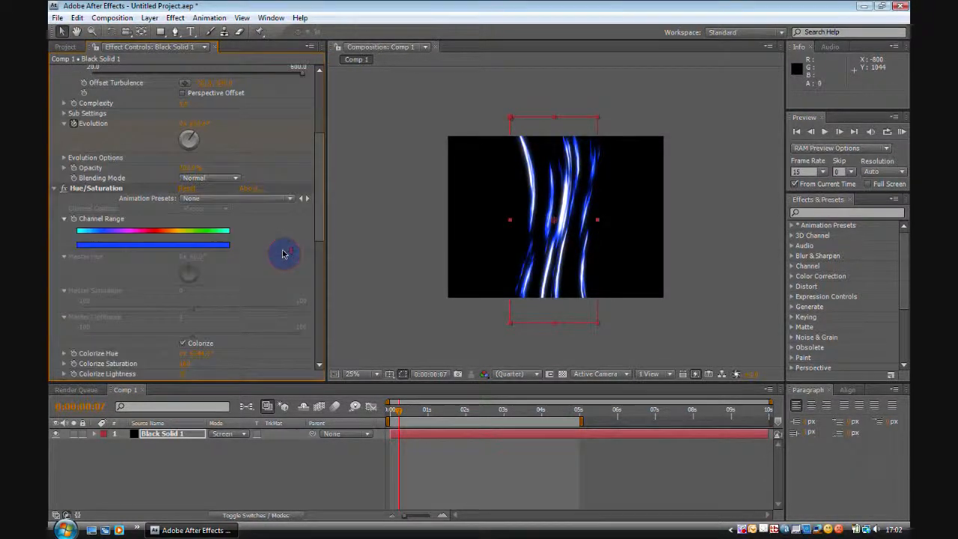
pyautogui.scroll(-9, 283, 254)
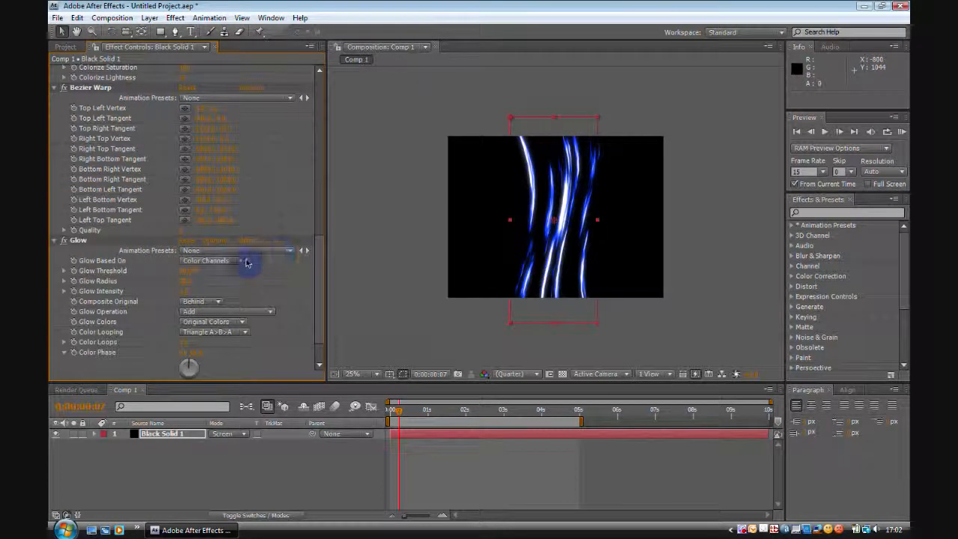
pyautogui.click(180, 231)
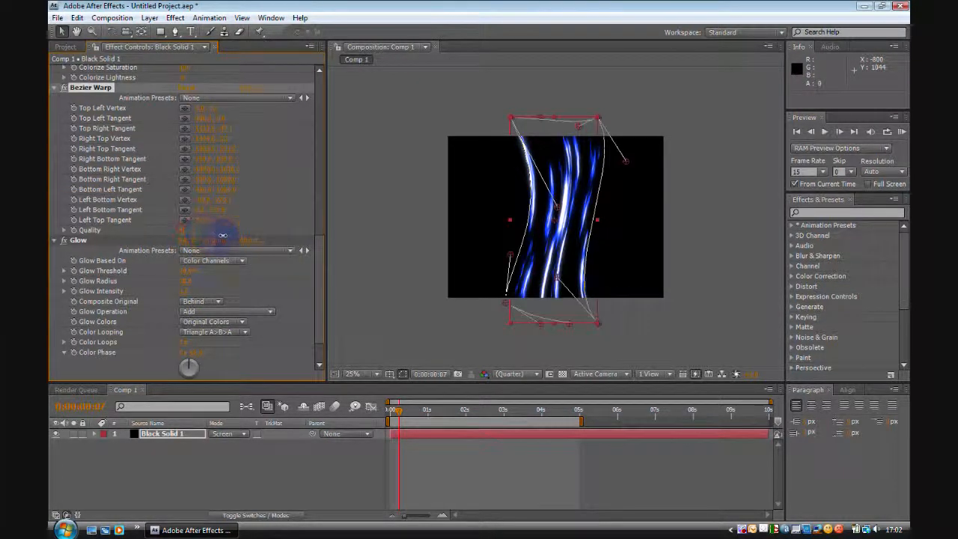
pyautogui.click(371, 261)
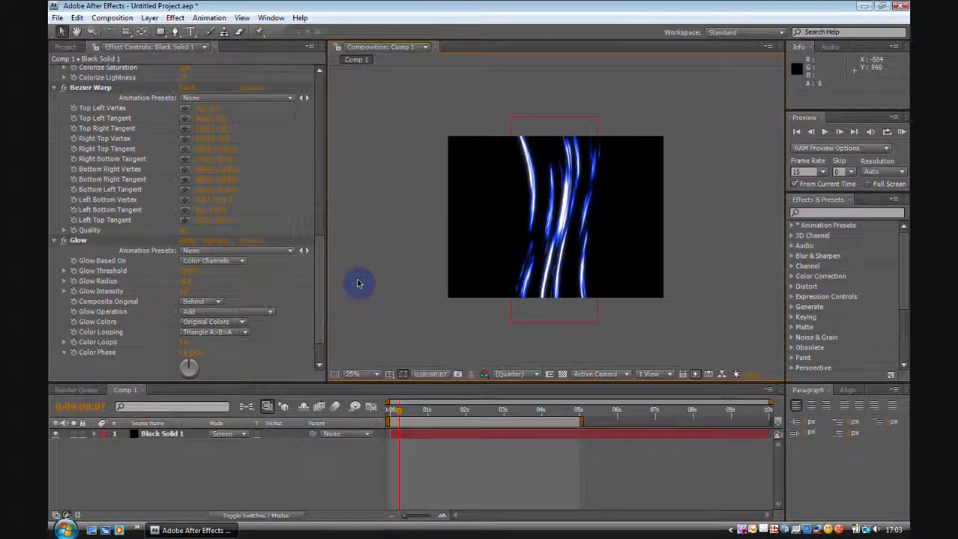
# - Duplicate the Black Solid 1 layer and rename the lower copy Blue
pyautogui.click(191, 435)
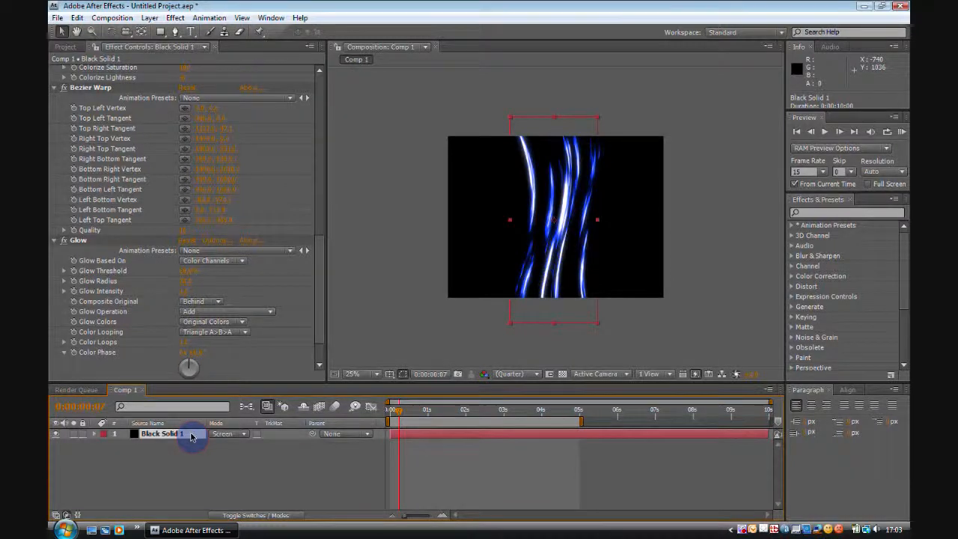
pyautogui.hotkey('ctrl', 'd')
pyautogui.click(174, 445)
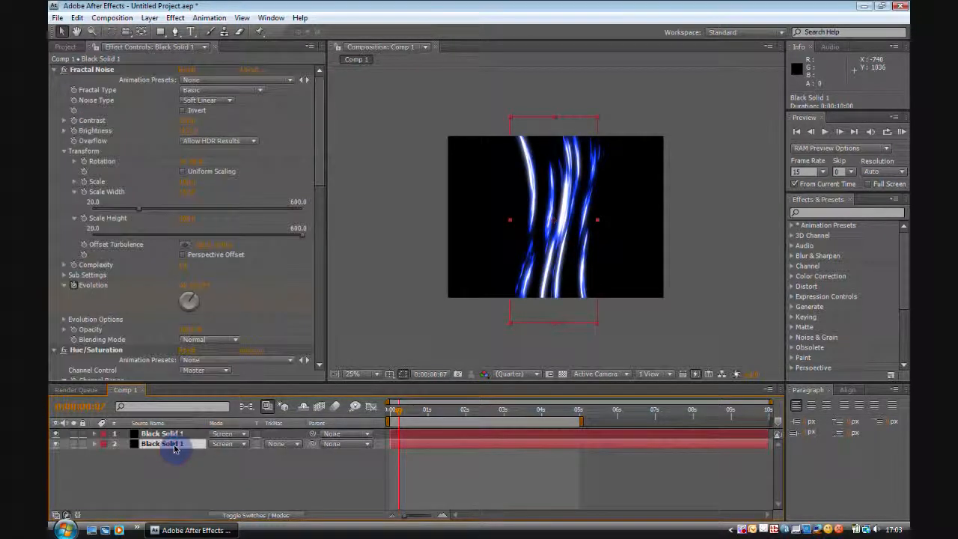
pyautogui.press('Return')
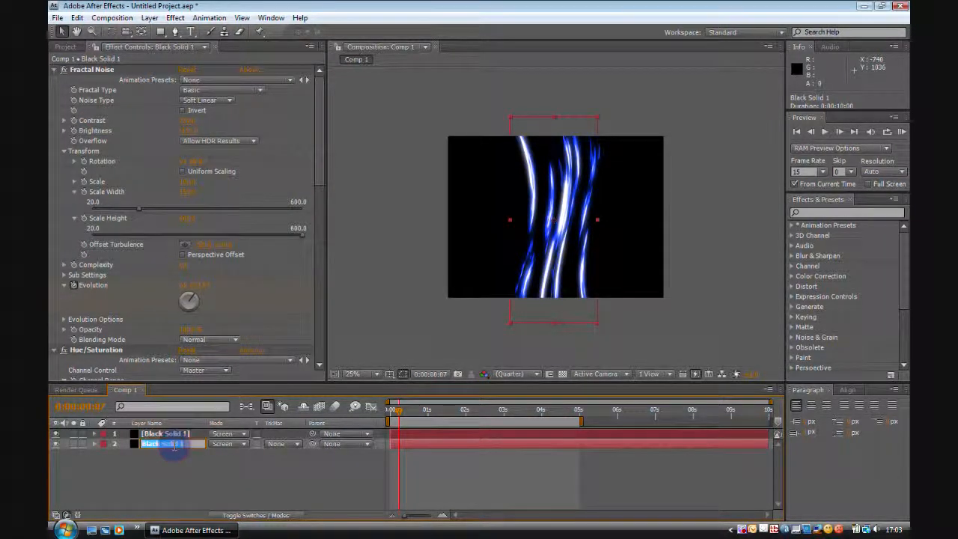
pyautogui.write('Slu')
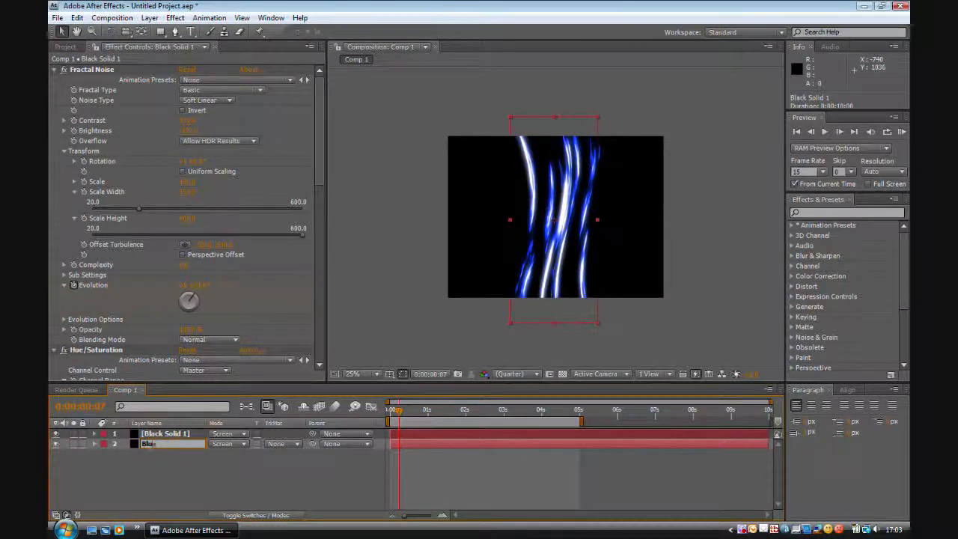
pyautogui.write('e')
# - Rename the upper solid layer Red
pyautogui.click(197, 436)
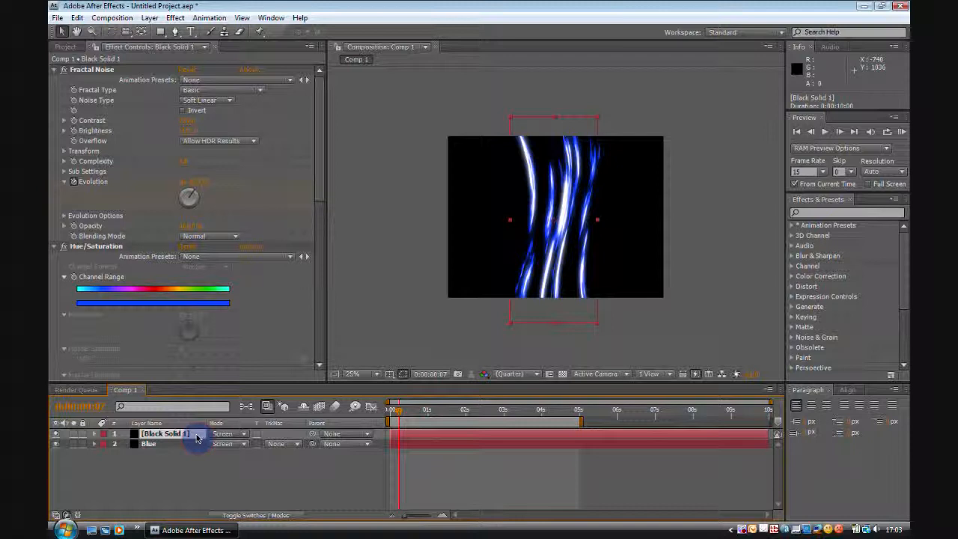
pyautogui.press('Return')
pyautogui.write('Re')
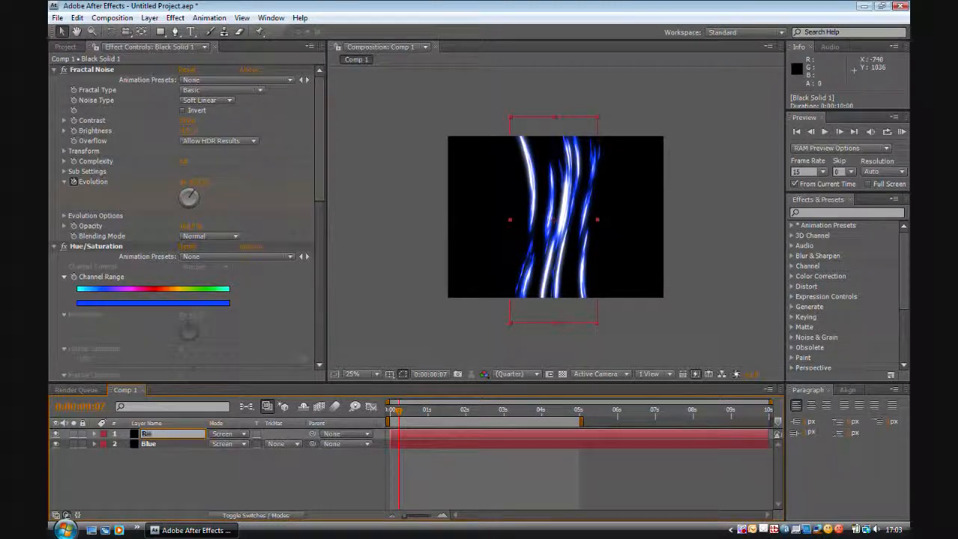
pyautogui.write('d')
pyautogui.press('Return')
# - Move the Red layer to the right of the blue streaks and shift its colorize hue to pure red
pyautogui.scroll(-4, 214, 299)
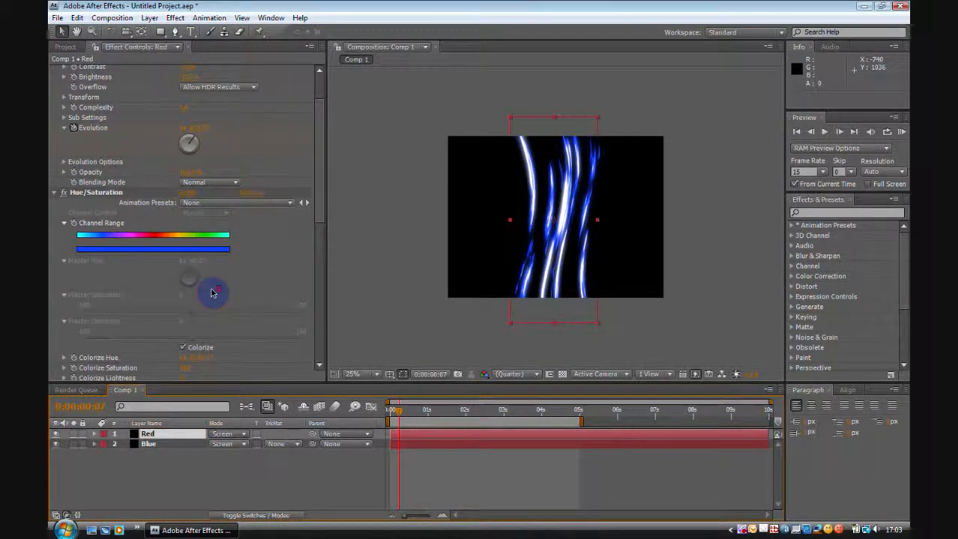
pyautogui.moveTo(556, 232); pyautogui.dragTo(621, 232)
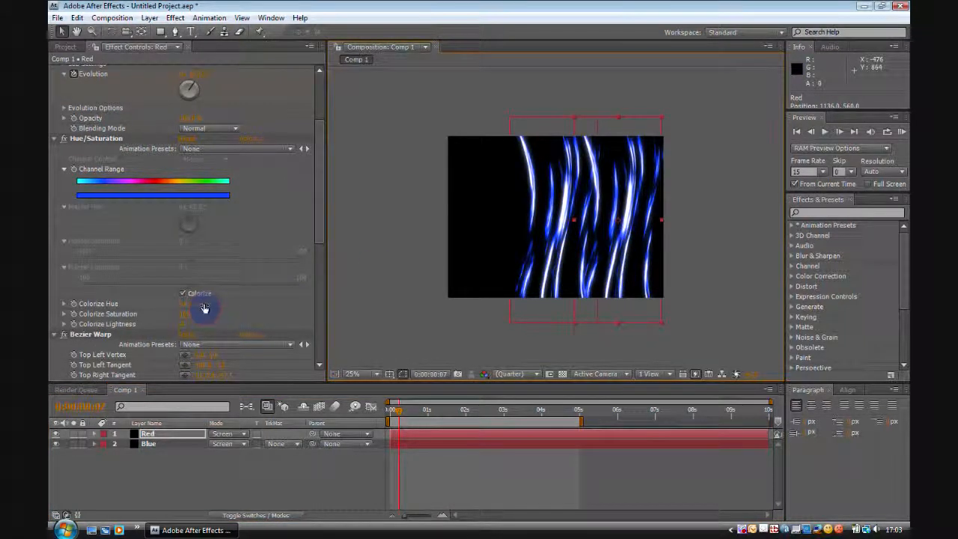
pyautogui.moveTo(197, 303); pyautogui.dragTo(268, 302)
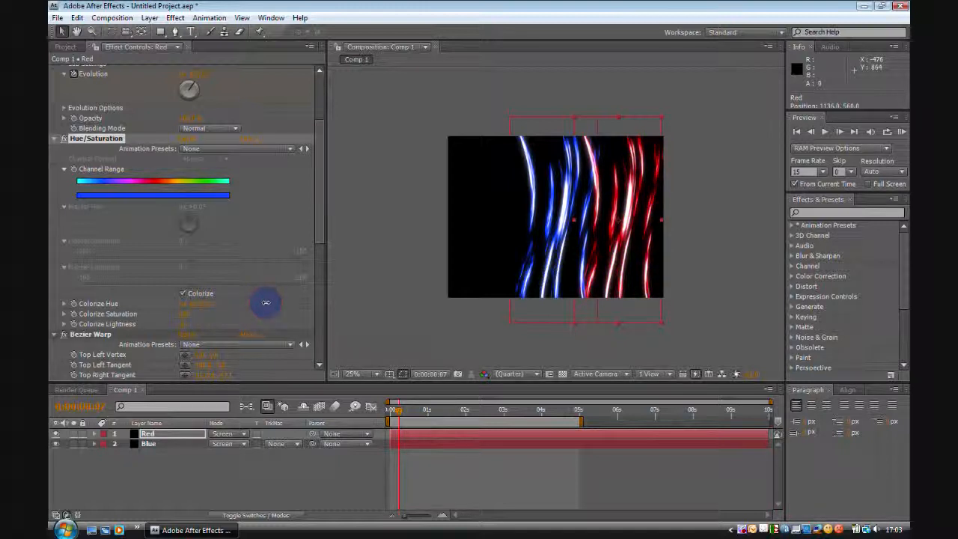
pyautogui.moveTo(266, 302); pyautogui.dragTo(268, 304)
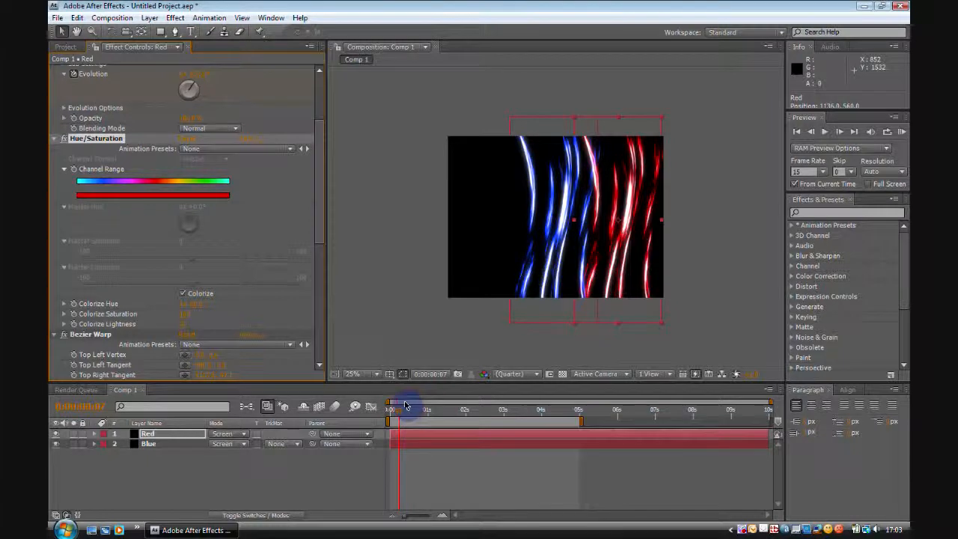
# - Reshape the Red layer's Bezier Warp into a different curve and move the layer so its streaks overlap the blue ones
pyautogui.scroll(-5, 171, 317)
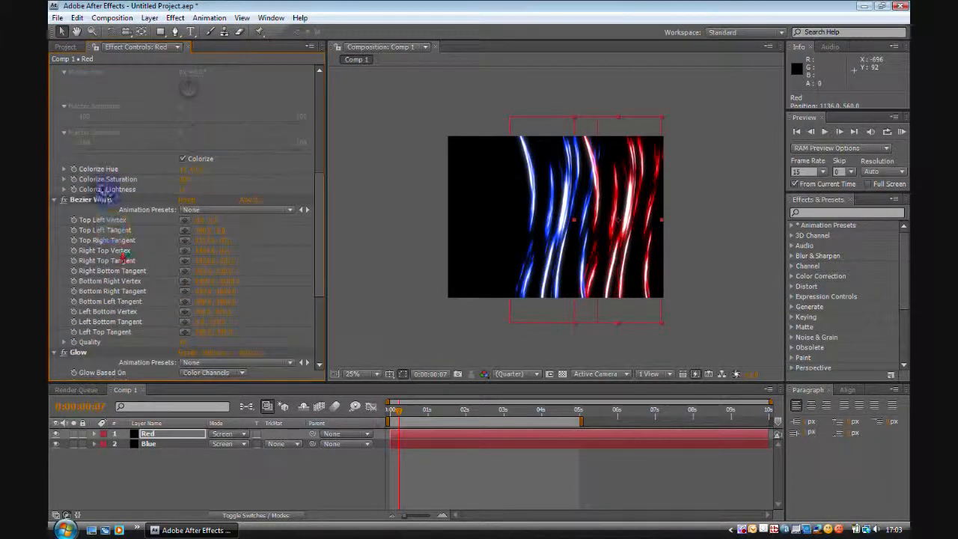
pyautogui.click(93, 146)
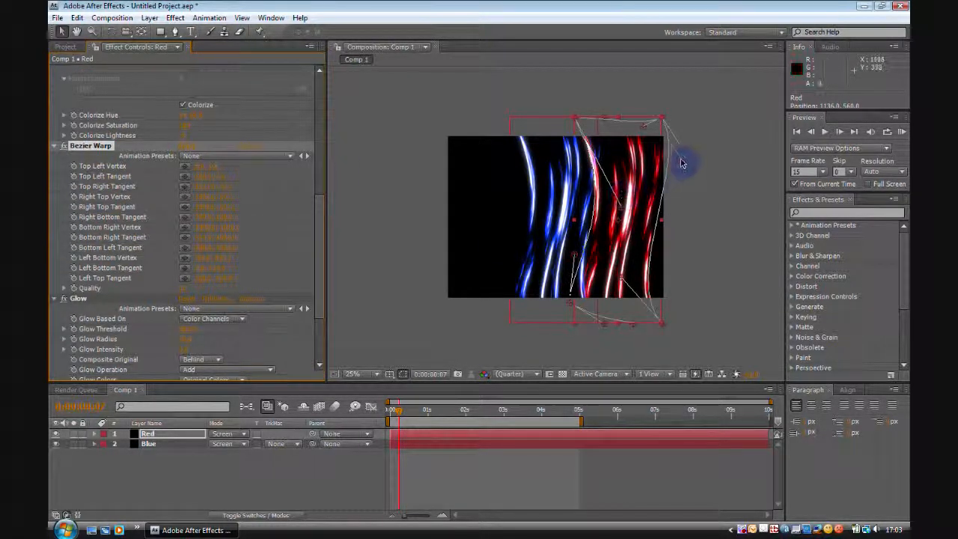
pyautogui.moveTo(692, 165); pyautogui.dragTo(599, 203)
pyautogui.moveTo(590, 121)
pyautogui.mouseDown()
pyautogui.moveTo(580, 247)
pyautogui.moveTo(589, 308)
pyautogui.moveTo(529, 262)
pyautogui.mouseUp()
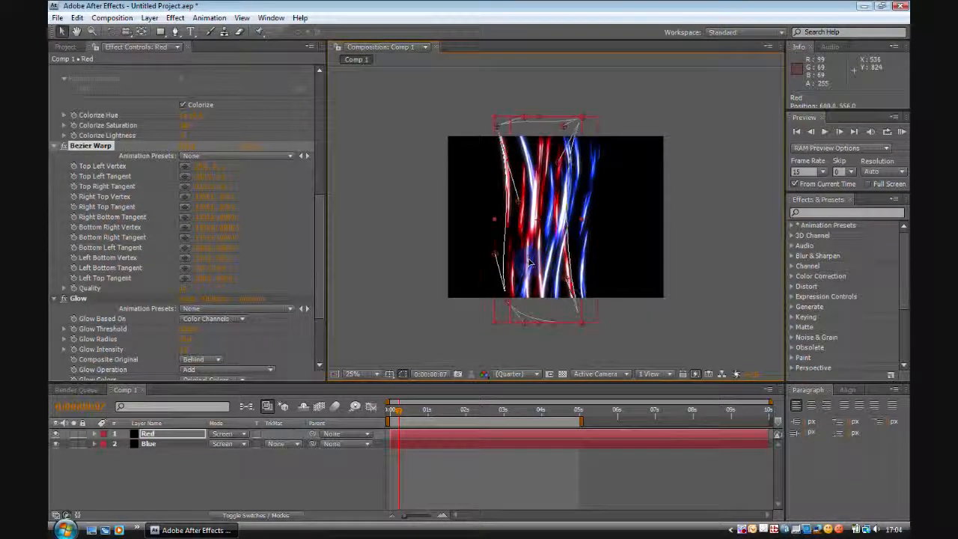
# - Show the layer switches in place of the blending modes in the timeline
pyautogui.click(244, 518)
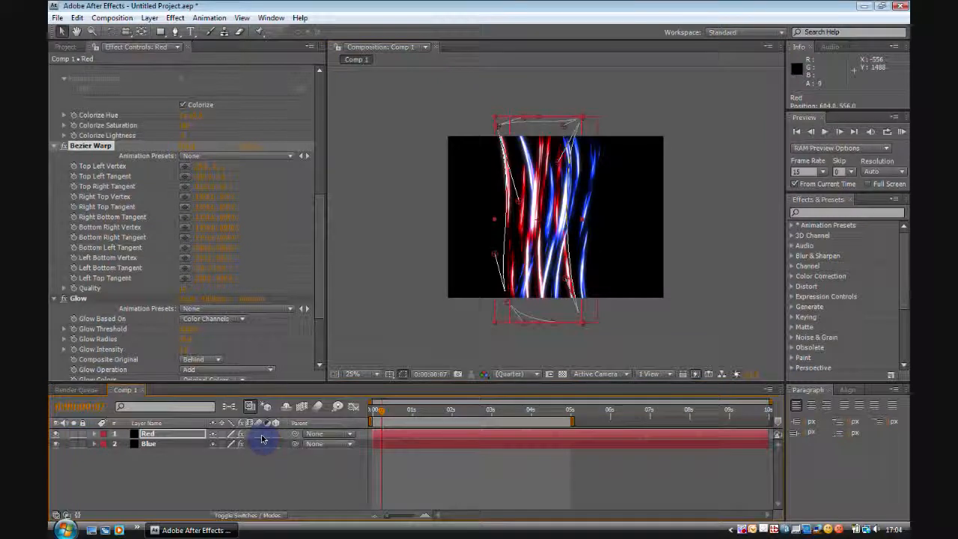